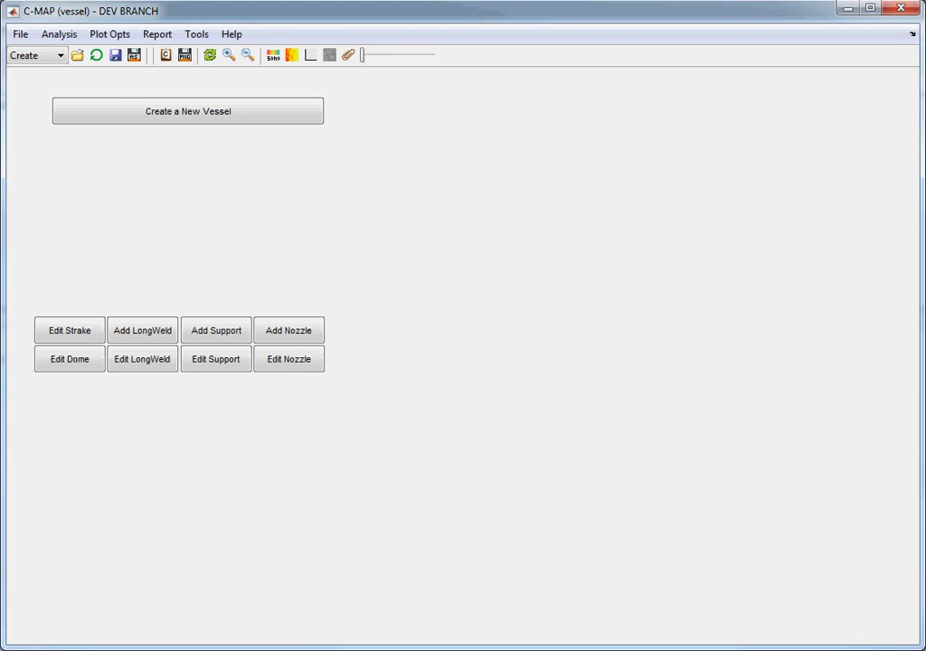
Step: Set the analysis mode to Vessel
click(61, 40)
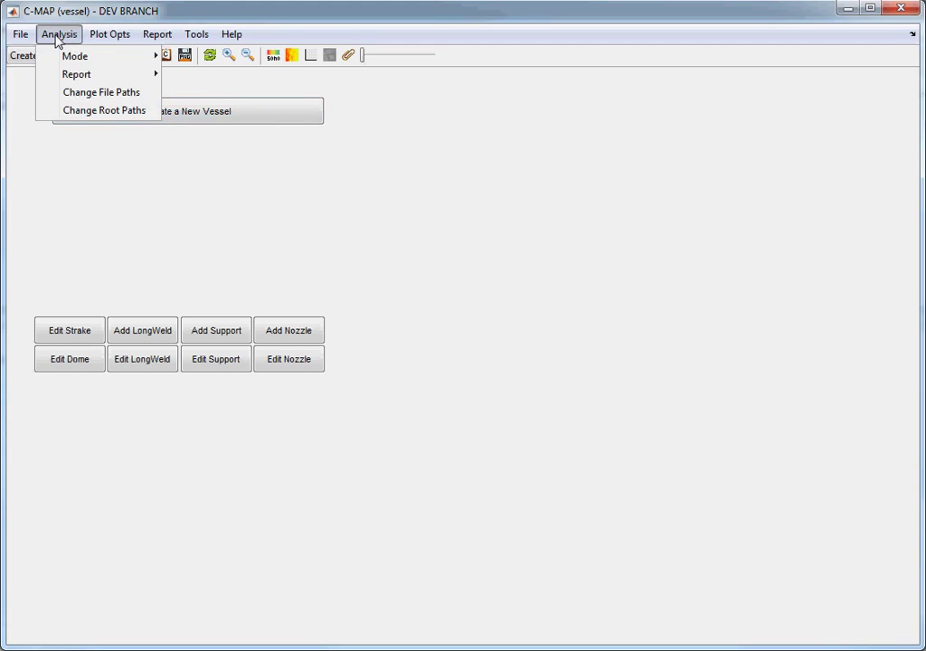
mouse_move(89, 59)
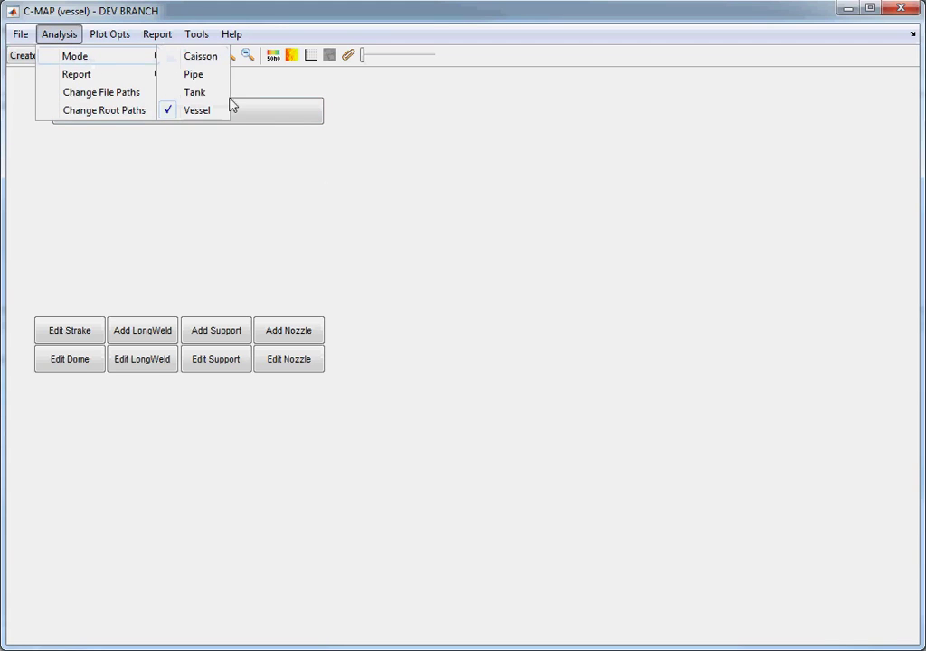
click(206, 114)
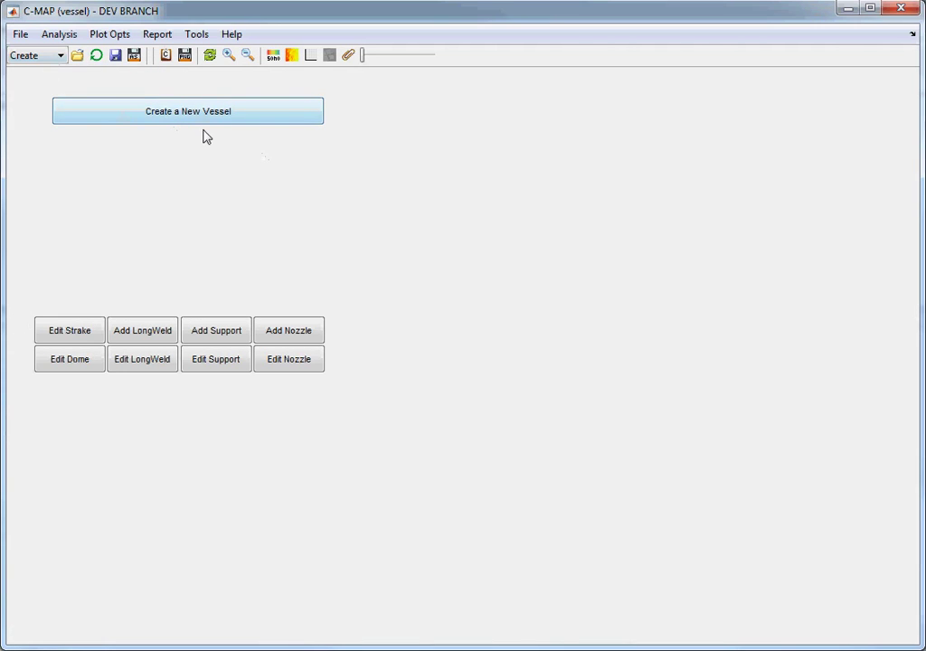
Step: Open the vessel file C-5106_3D_v2.mat from the vessel history and preview its 3D model in a separate figure
click(21, 36)
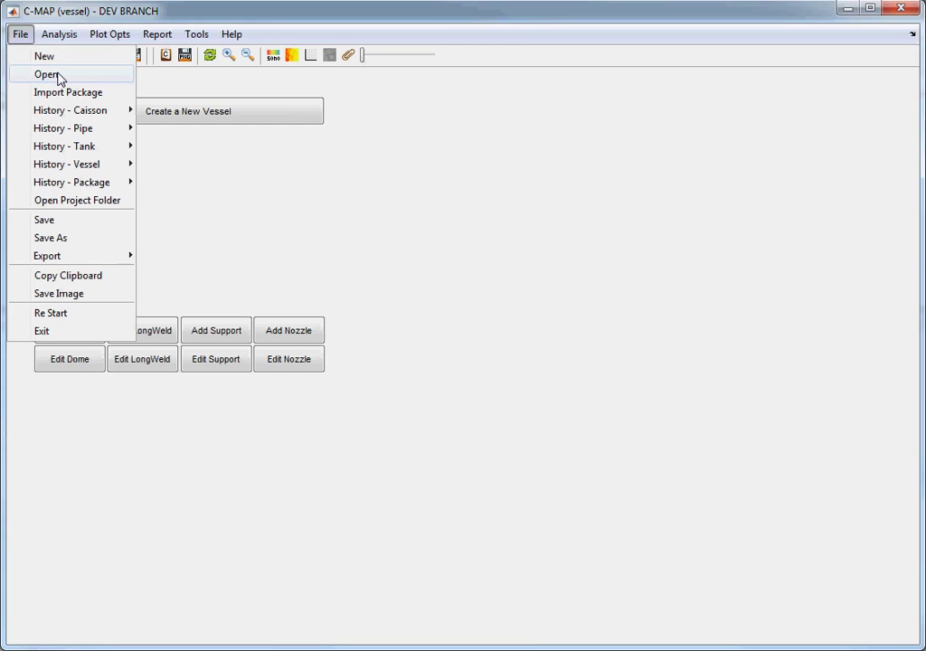
mouse_move(80, 163)
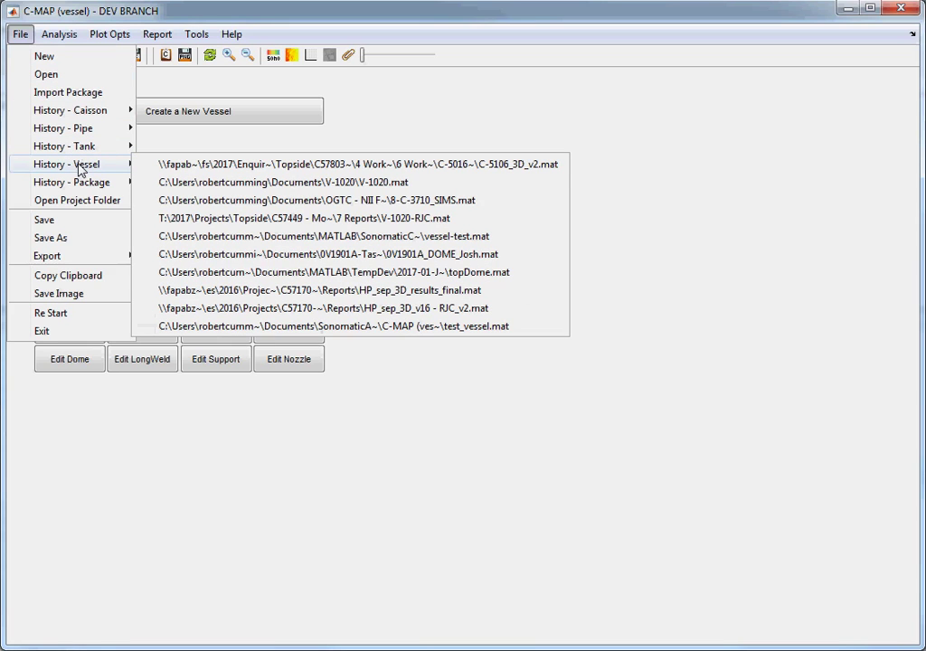
click(314, 166)
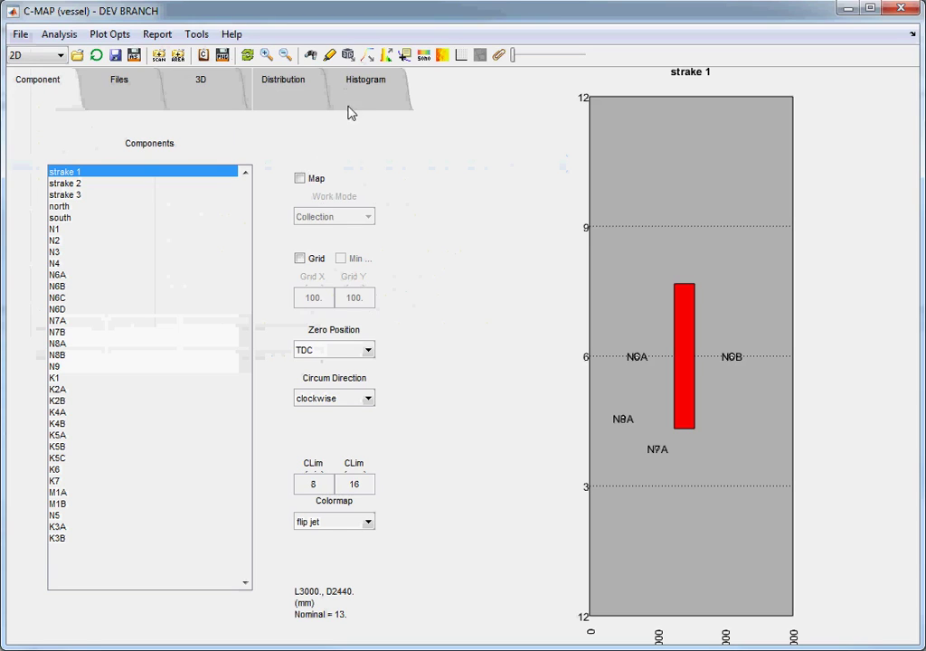
click(348, 55)
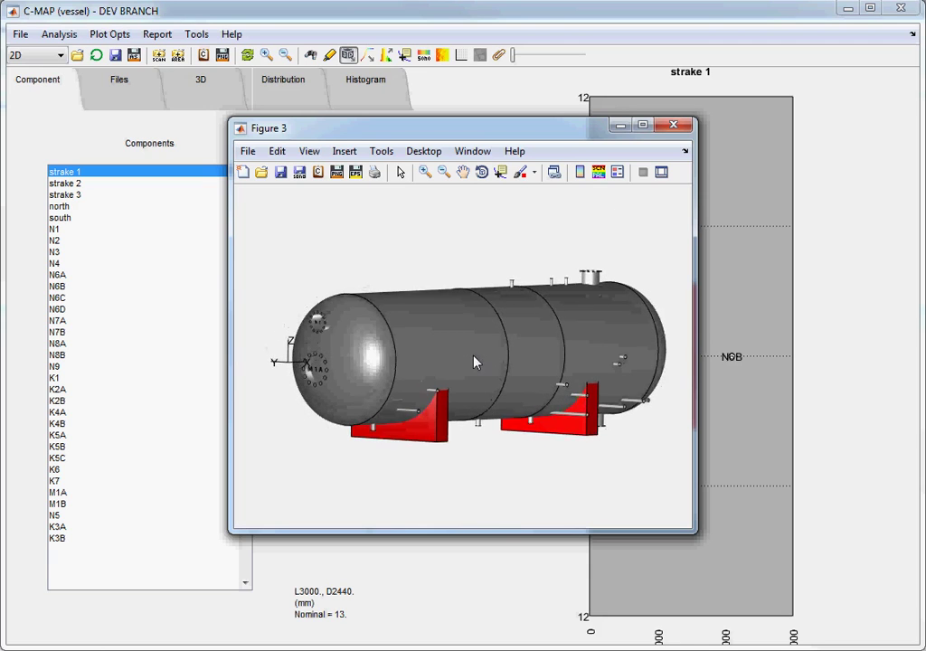
click(673, 127)
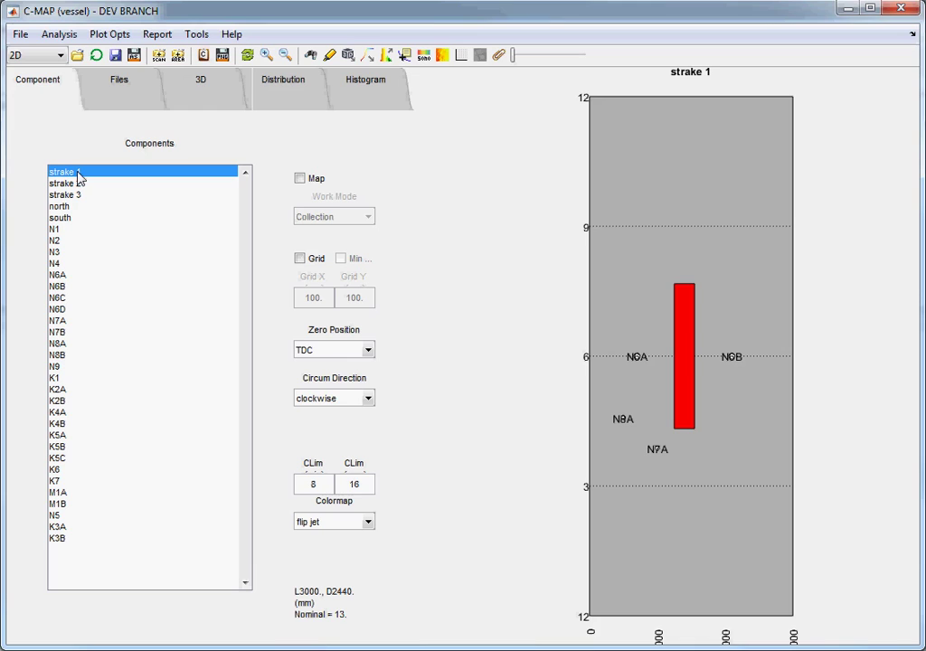
click(123, 89)
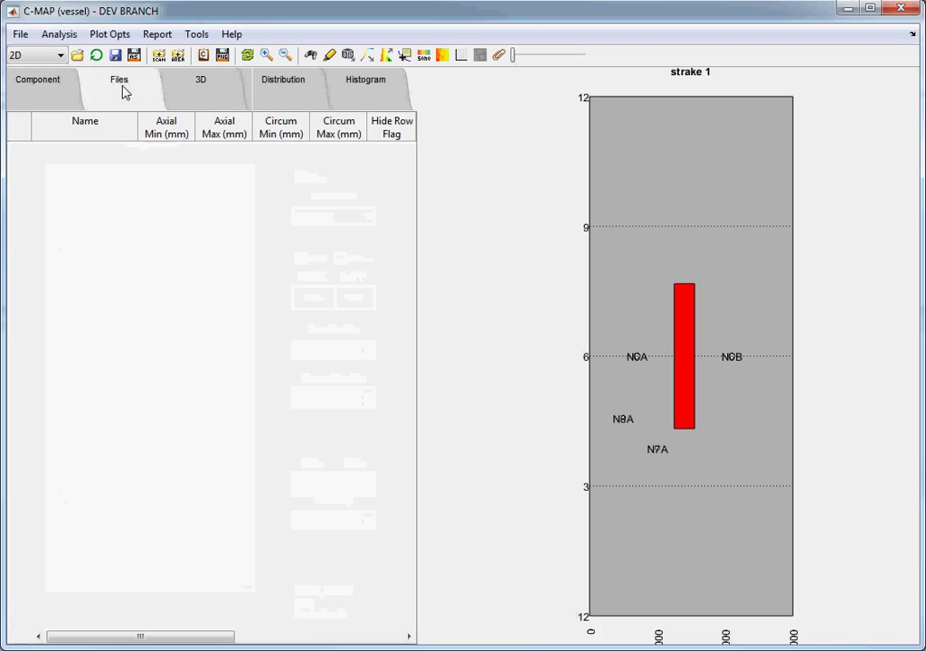
click(159, 56)
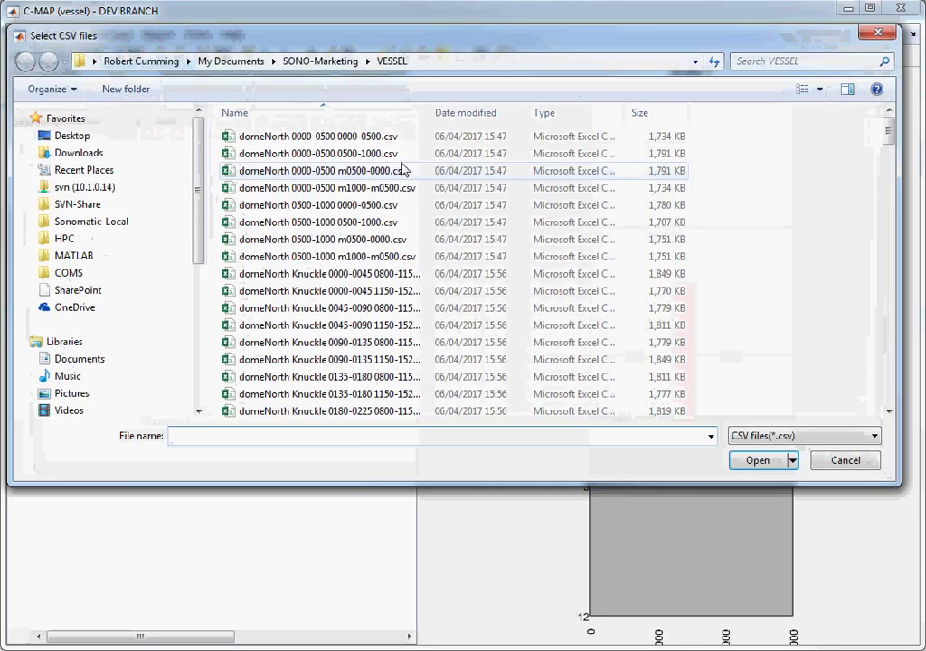
click(372, 273)
scroll(361, 276, down, 11)
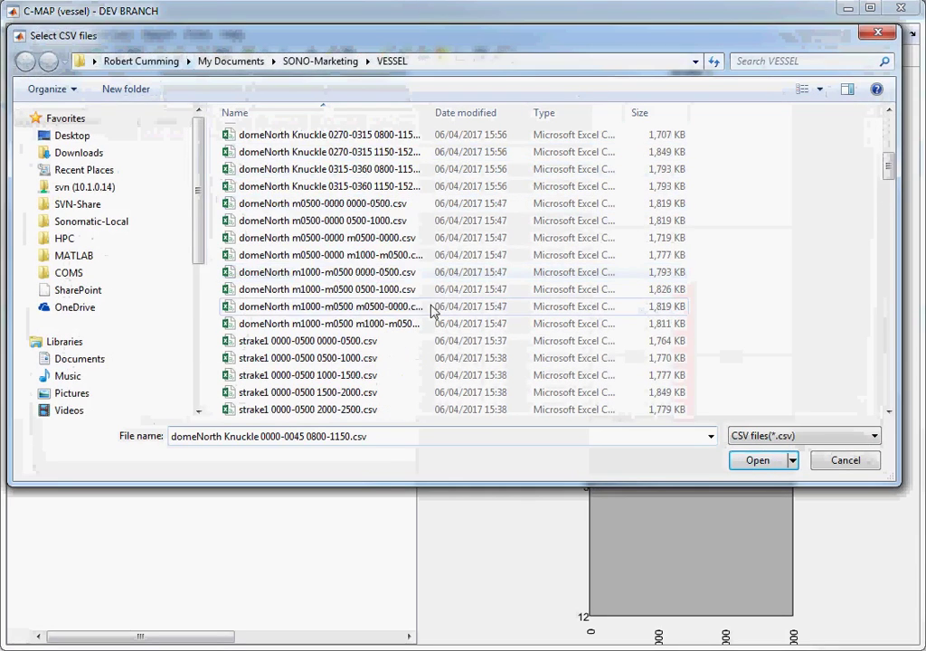
scroll(316, 271, up, 2)
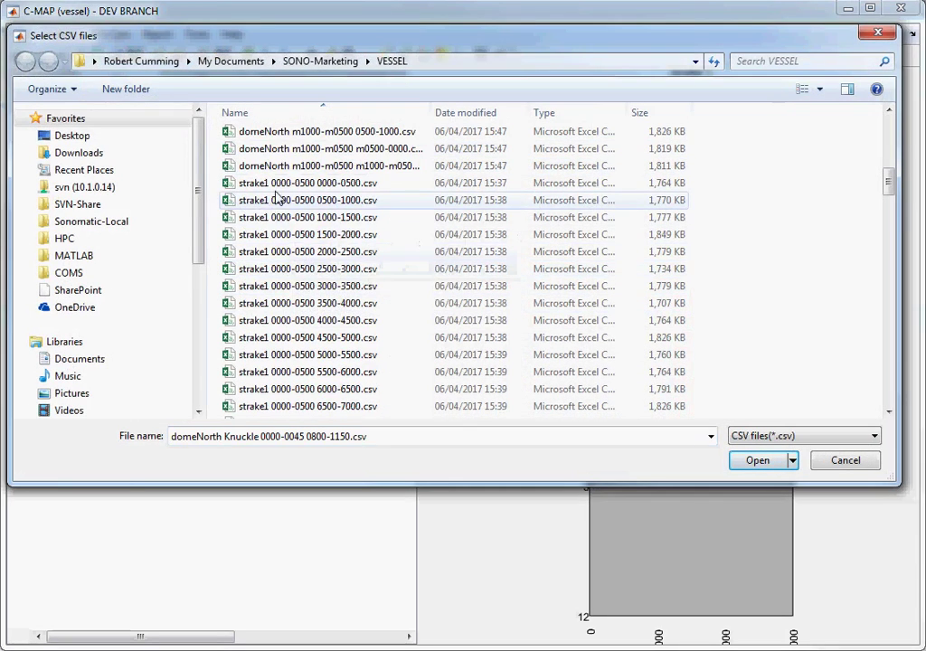
click(262, 185)
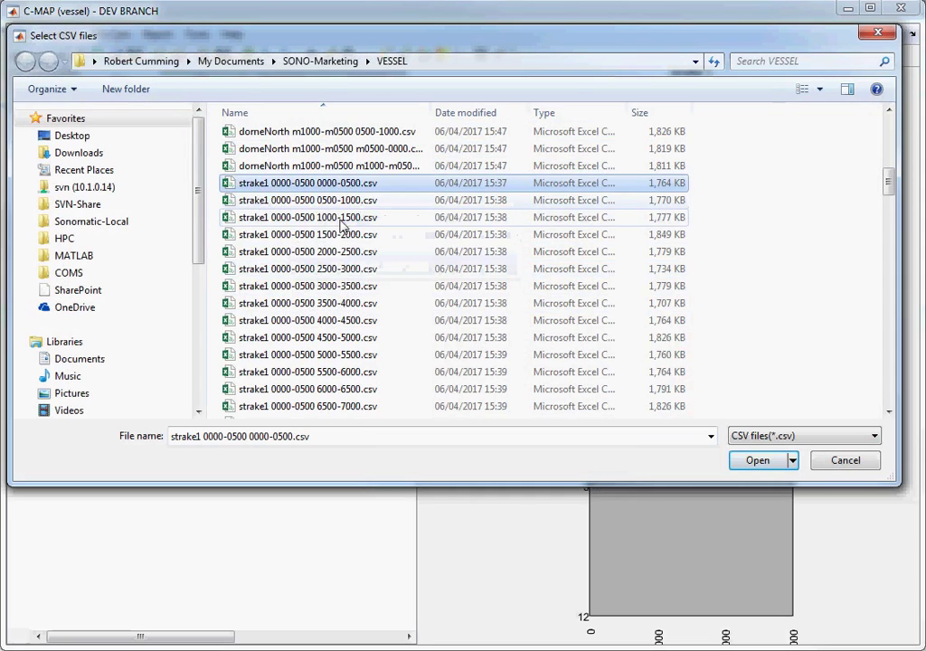
scroll(339, 251, down, 2)
scroll(339, 255, down, 9)
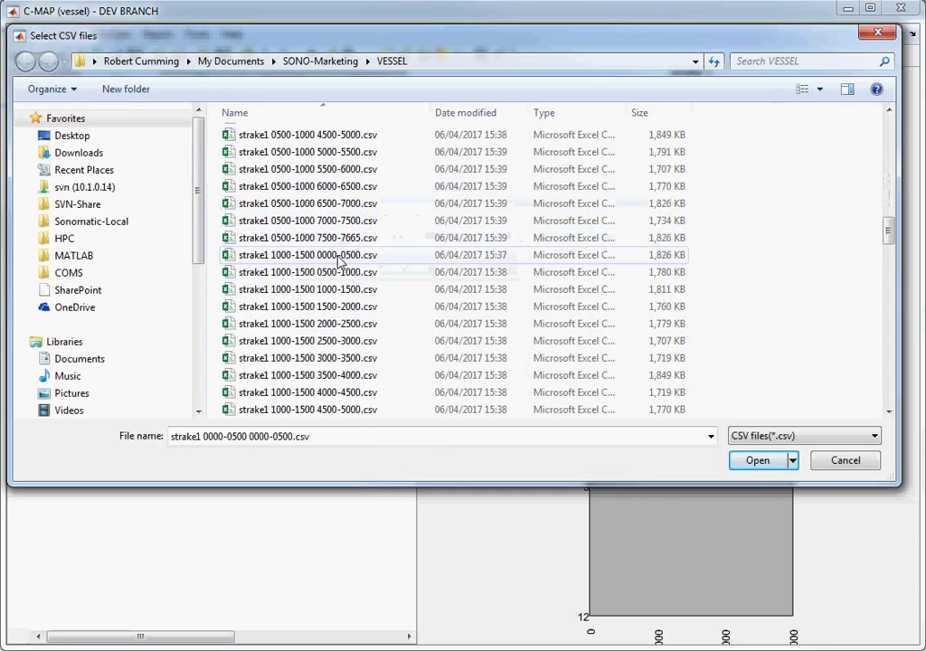
scroll(339, 260, down, 9)
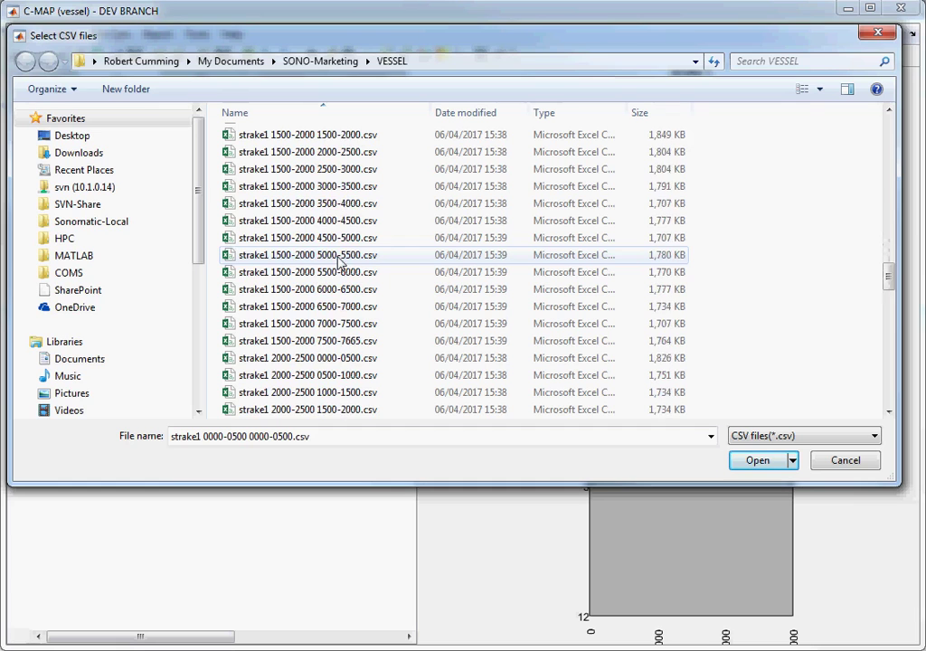
scroll(339, 261, down, 5)
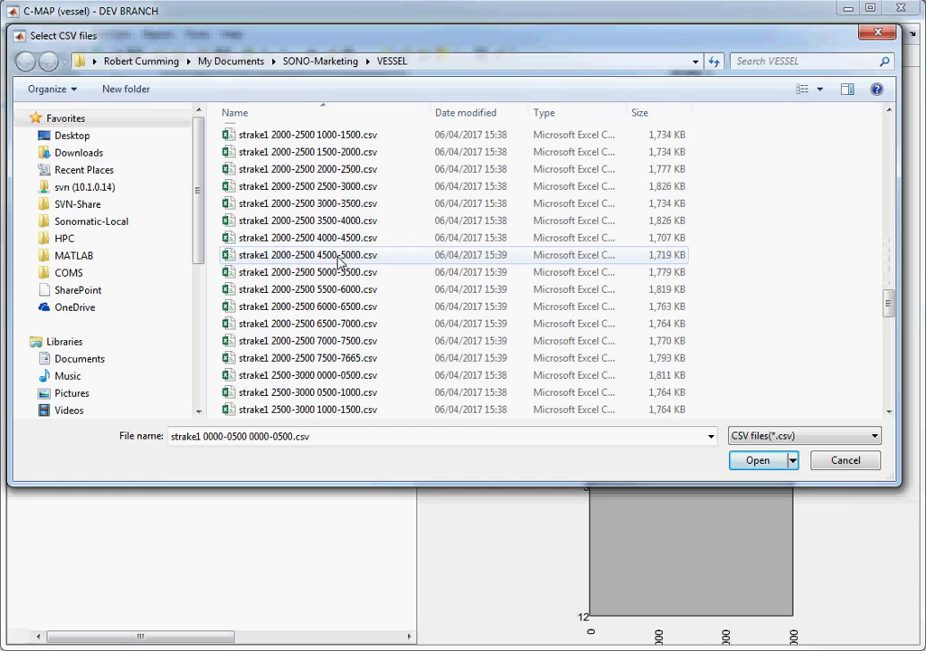
scroll(339, 260, down, 5)
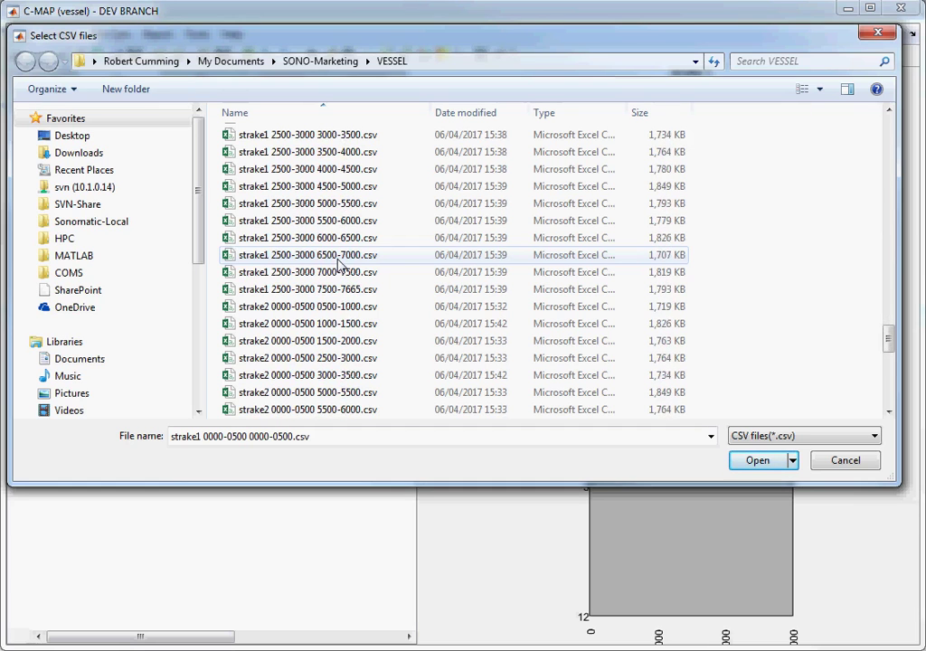
shift+click(317, 290)
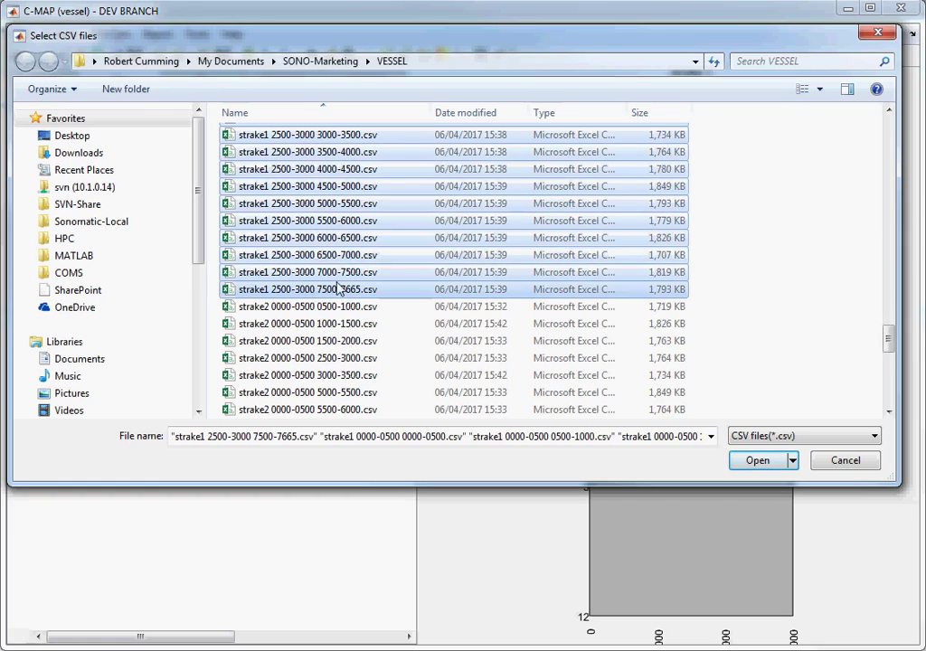
click(760, 461)
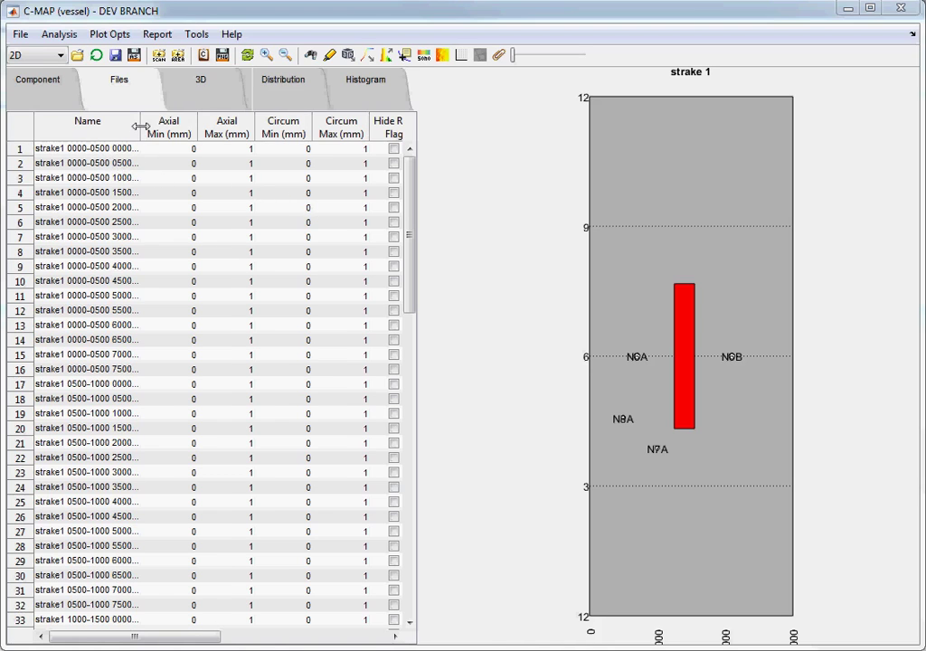
Step: Widen the file table's Name column and set the positions of all strake 1 scans from their filenames
drag(140, 128, 182, 127)
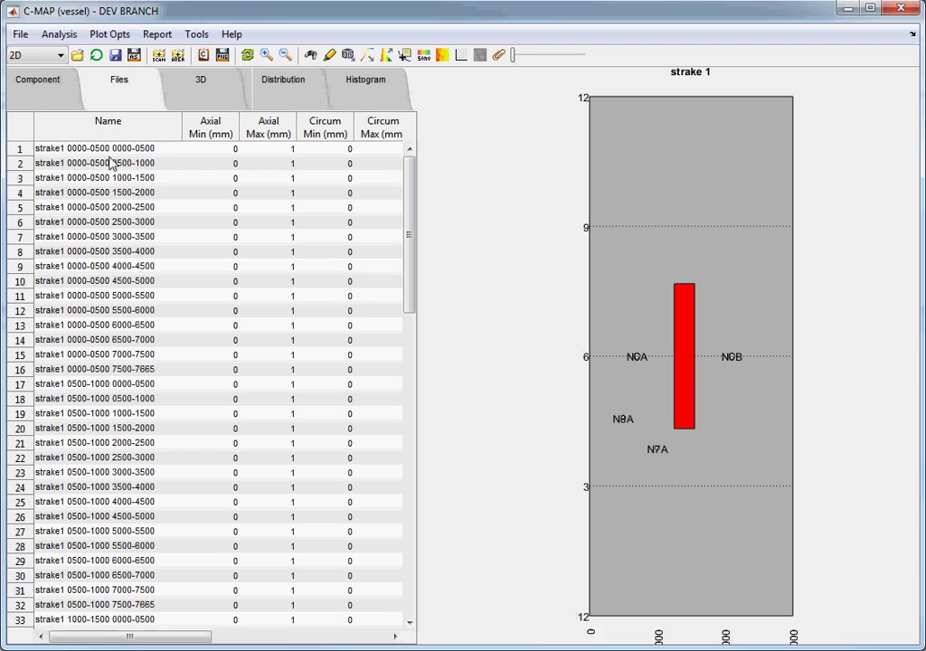
right_click(77, 162)
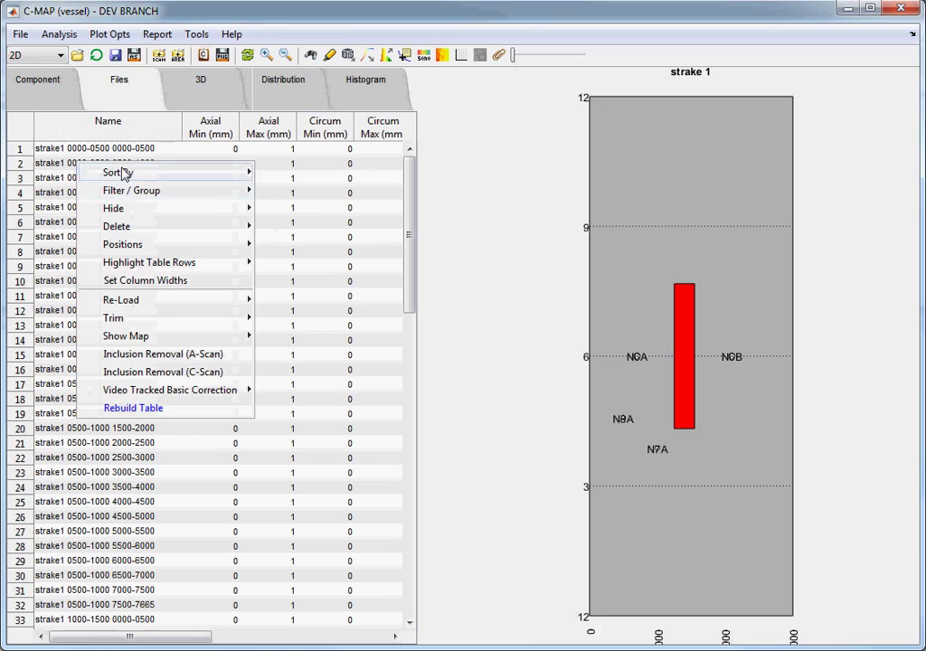
mouse_move(126, 174)
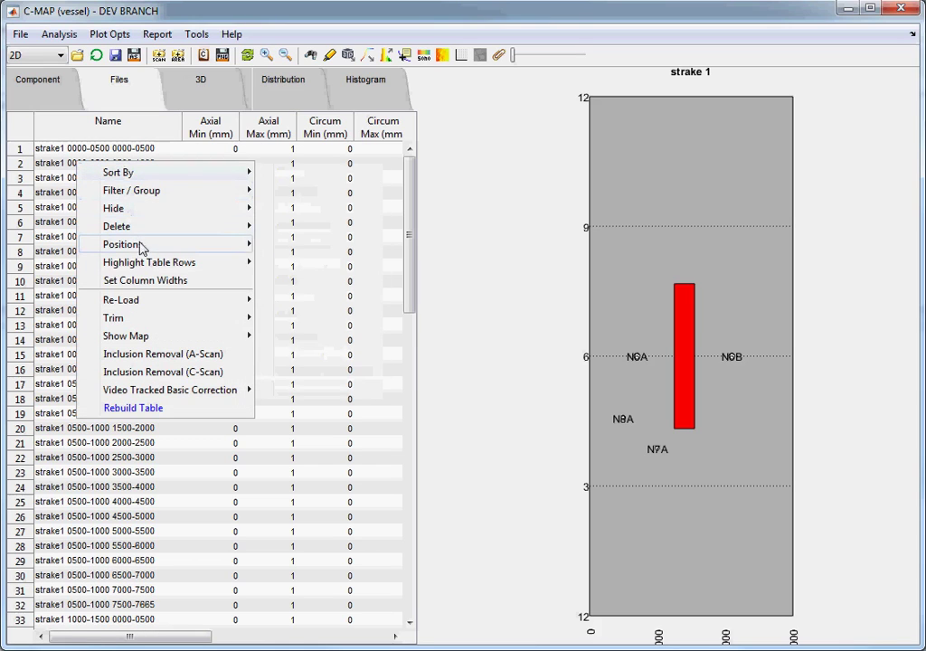
mouse_move(143, 248)
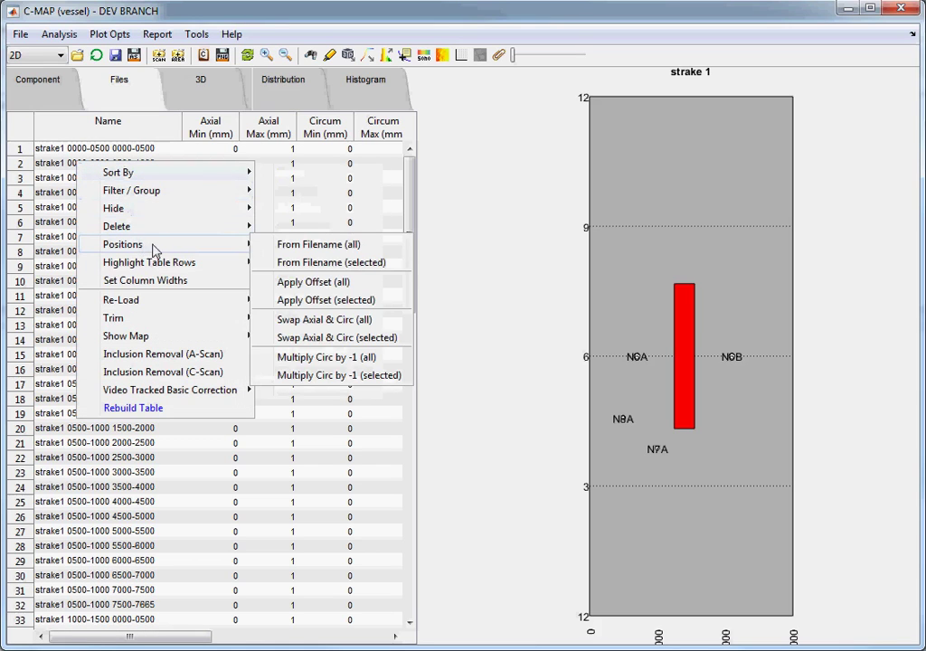
click(333, 250)
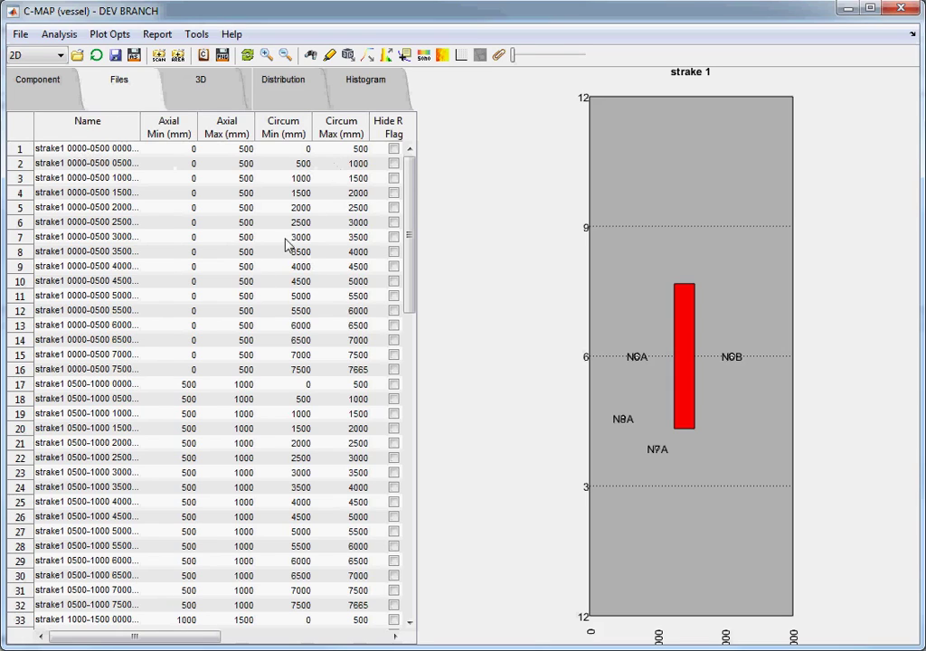
Step: Display the strake 1 scan data as a colour map at maximum resolution with its colour bar
click(442, 56)
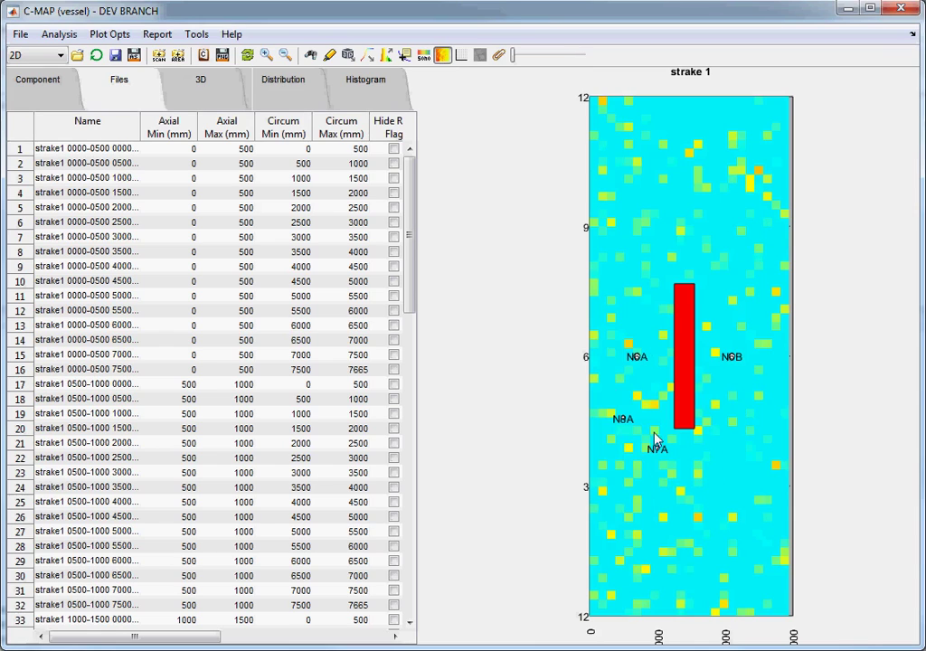
click(513, 57)
drag(514, 55, 614, 58)
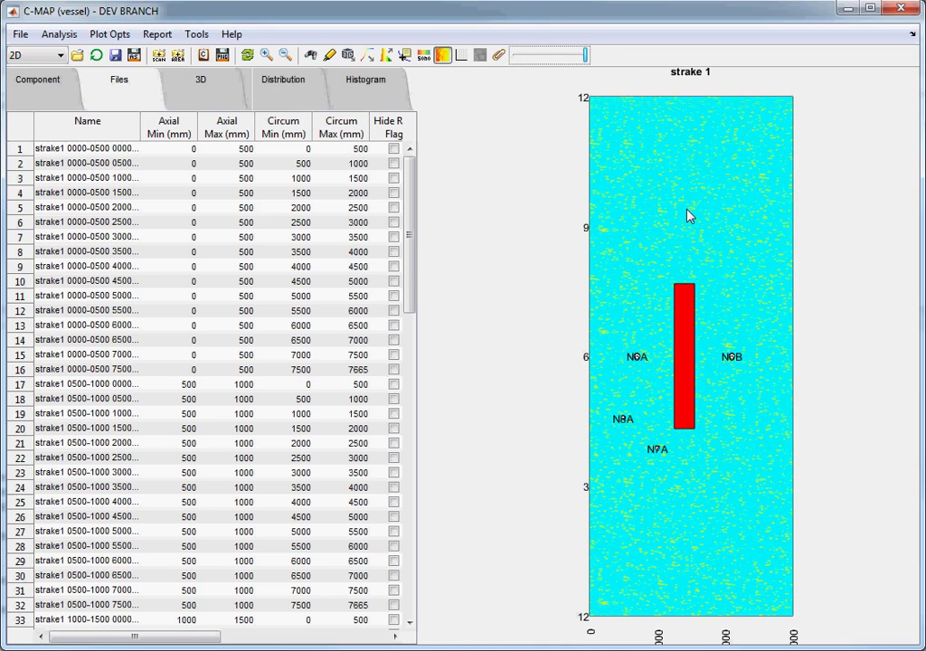
click(423, 56)
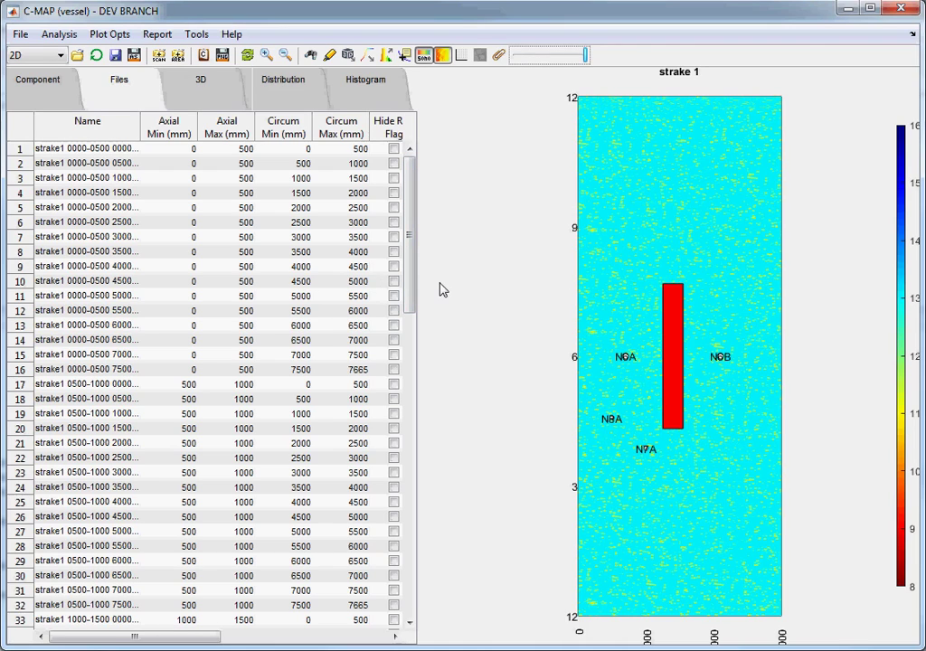
Step: Include the coverage percentage in the 2D plot title
click(155, 34)
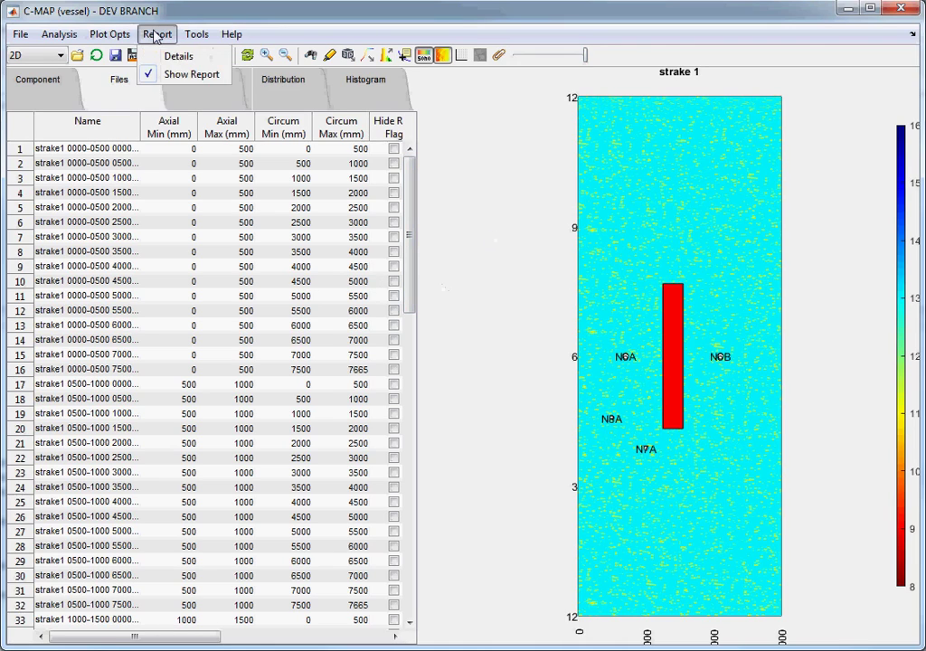
mouse_move(111, 33)
mouse_move(113, 90)
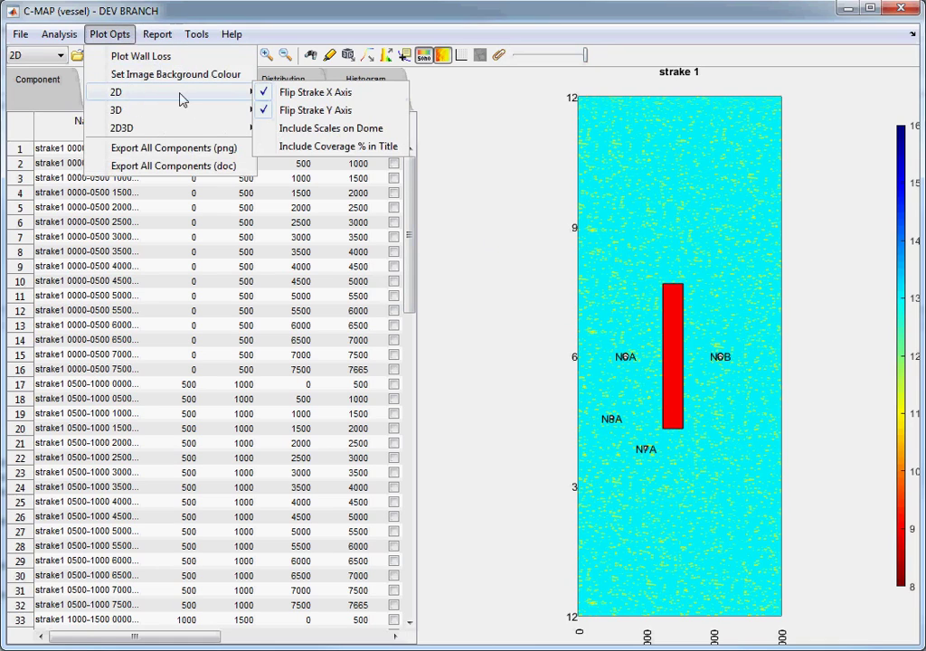
click(335, 152)
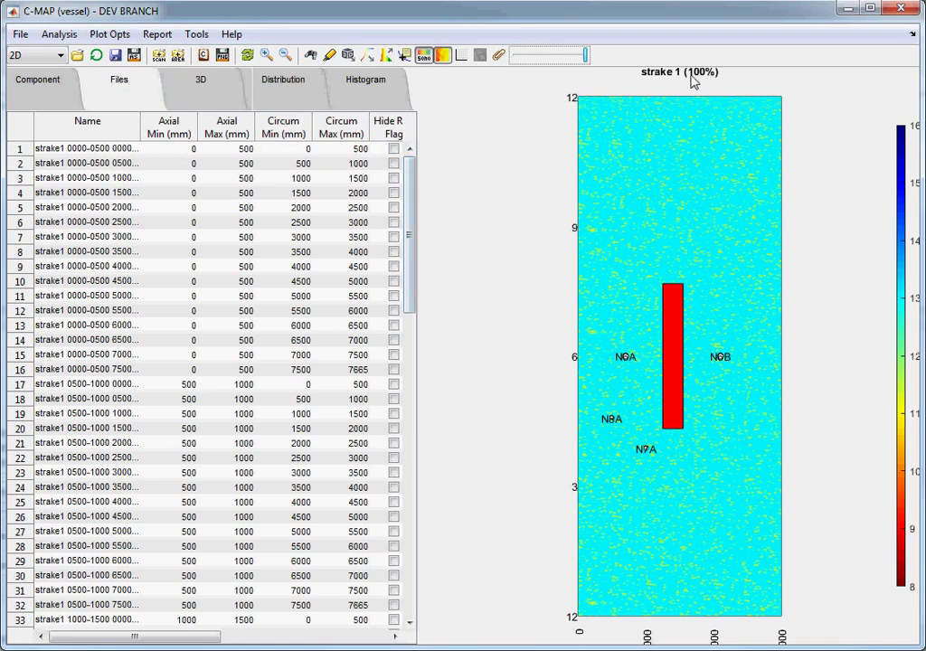
click(46, 86)
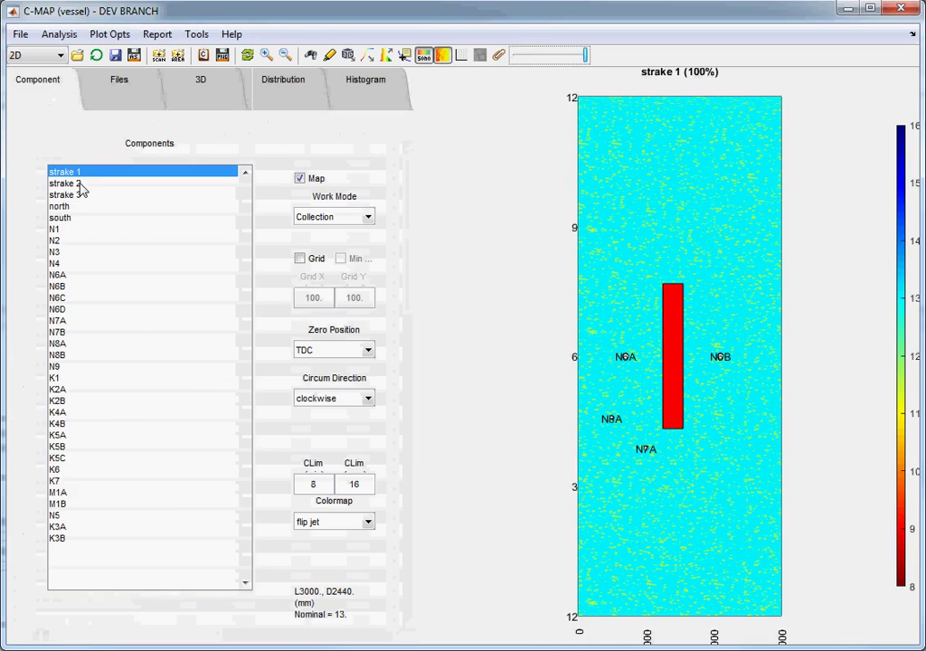
click(72, 183)
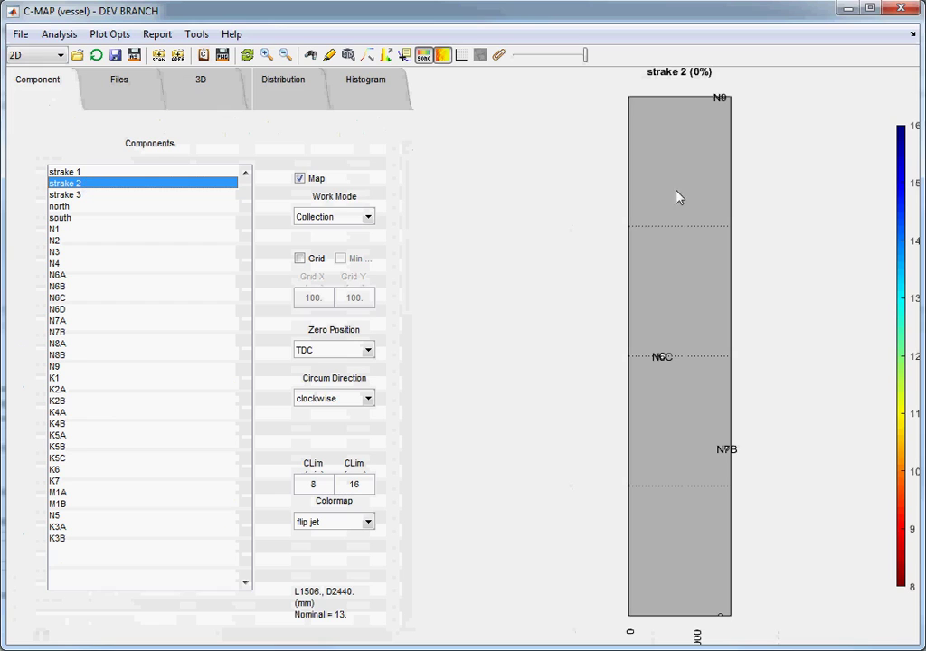
click(126, 94)
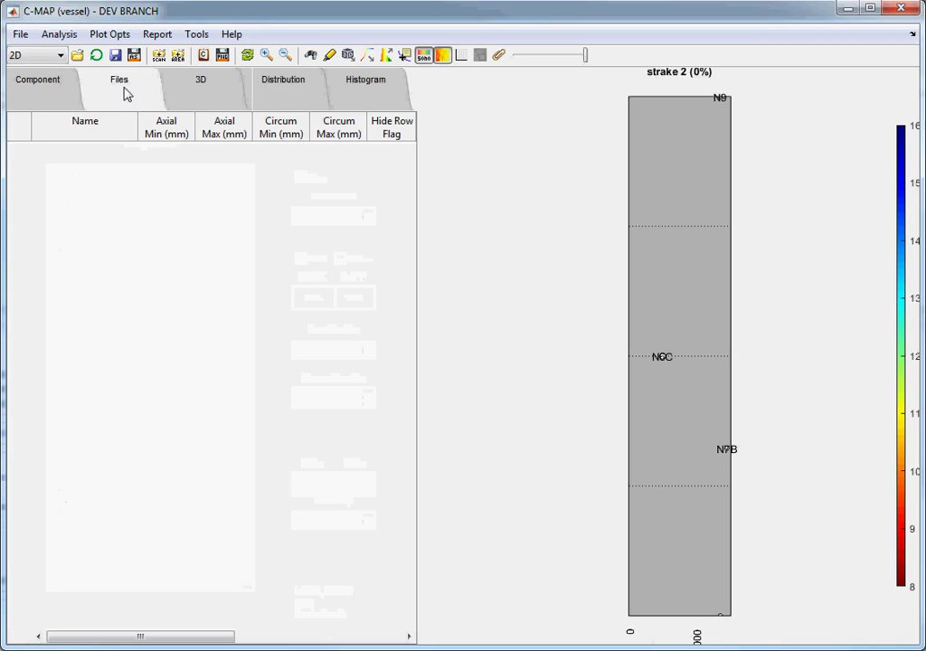
click(159, 56)
click(302, 291)
scroll(302, 291, down, 6)
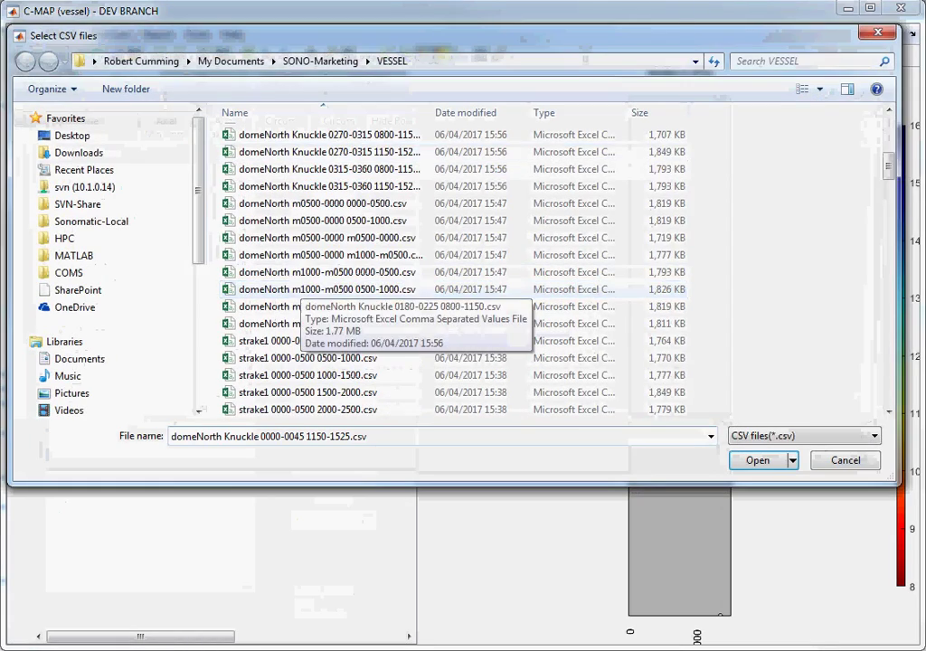
drag(888, 165, 891, 342)
click(331, 296)
scroll(331, 296, down, 1)
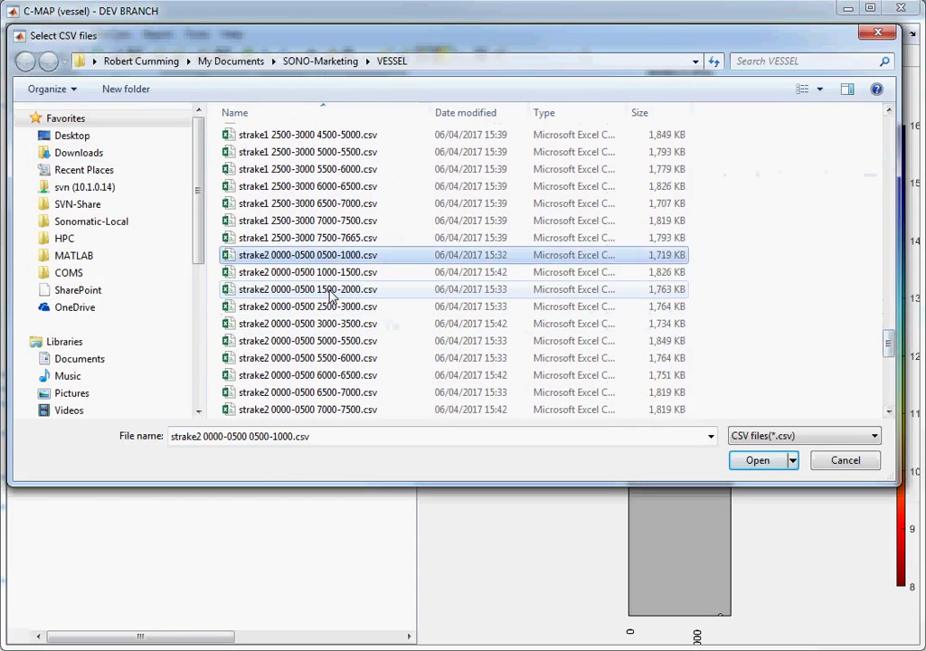
scroll(330, 296, down, 8)
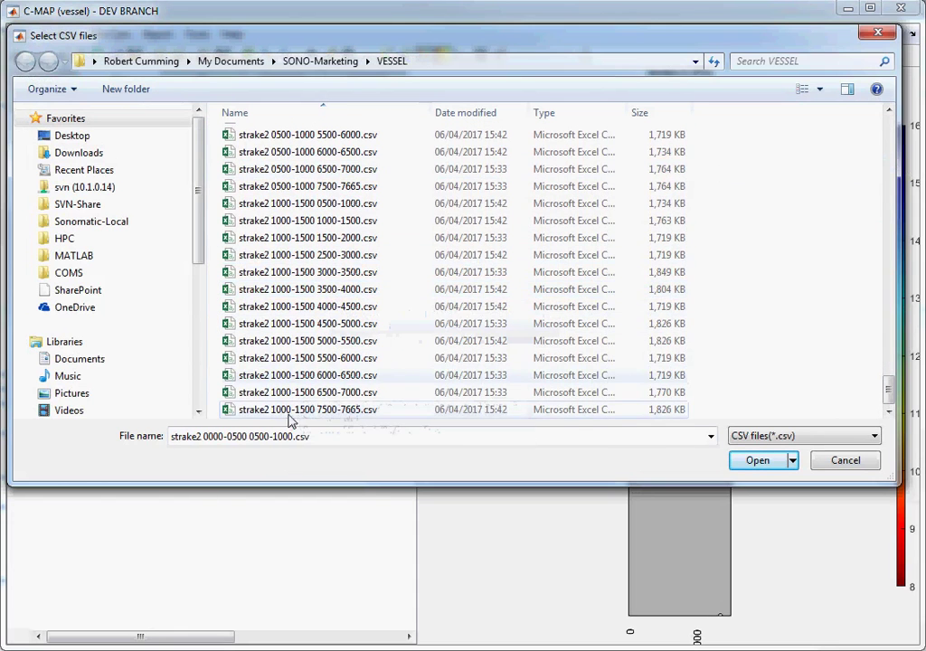
shift+click(299, 410)
click(767, 462)
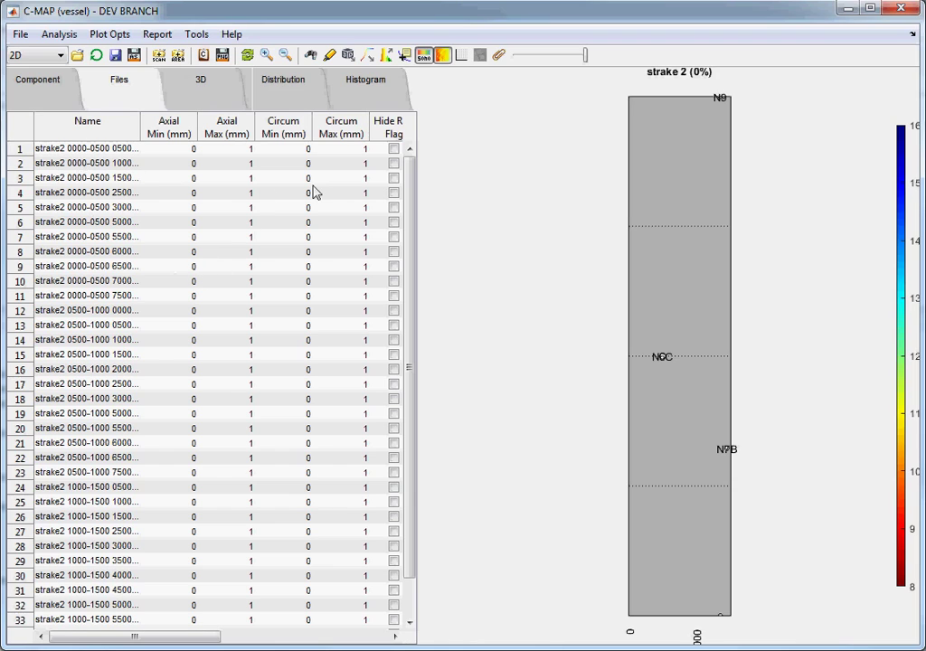
Step: Set the positions of all strake 2 scans from their filenames
right_click(87, 184)
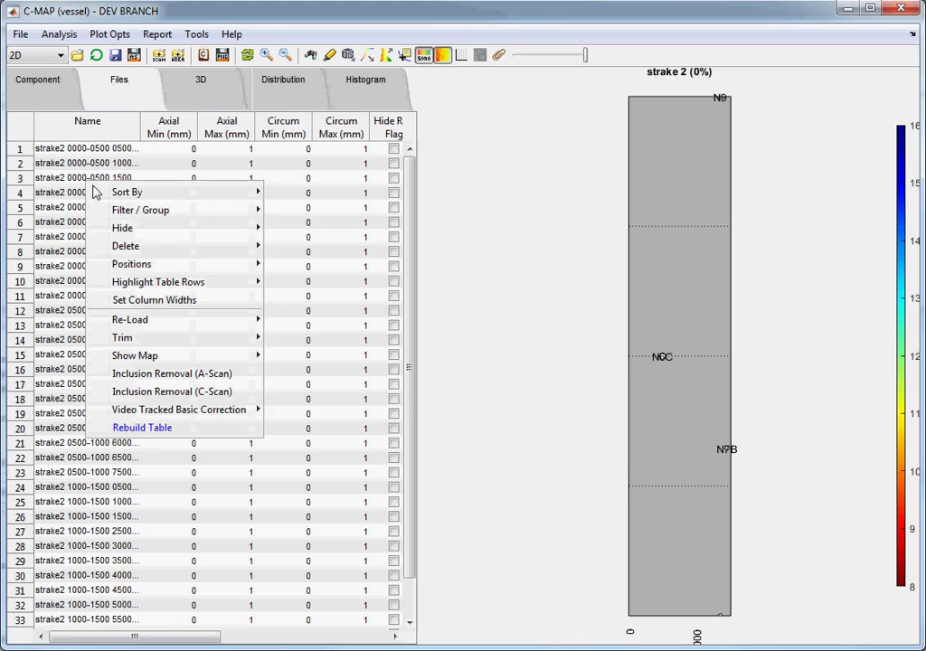
mouse_move(131, 264)
click(333, 268)
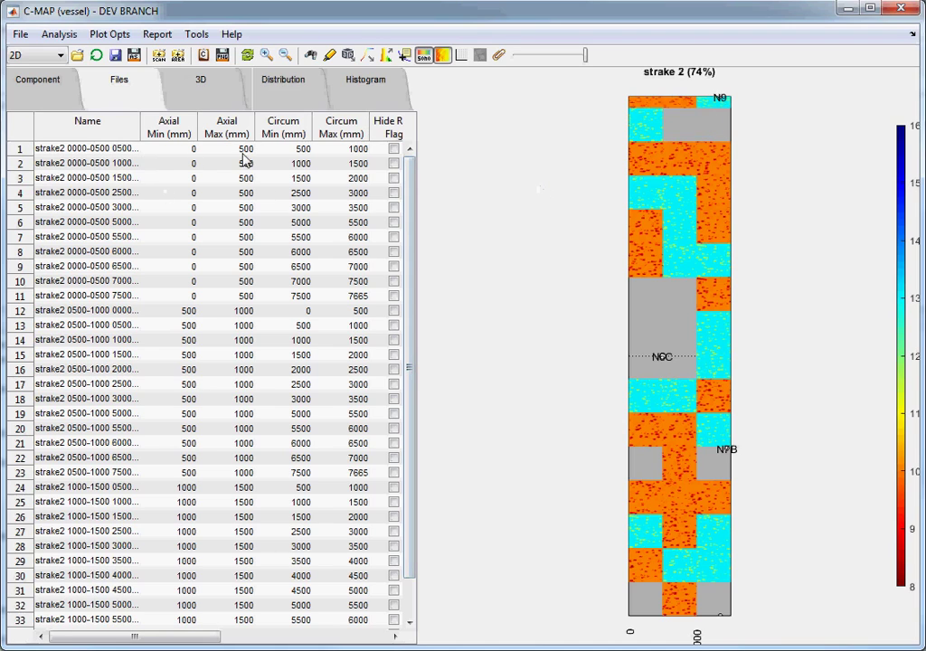
drag(152, 642, 202, 644)
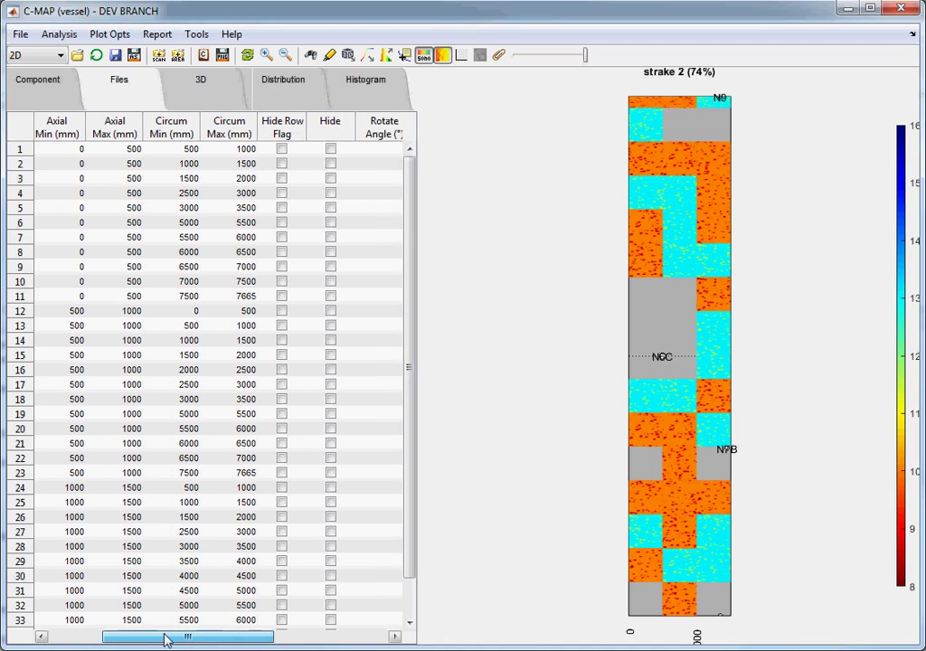
drag(165, 639, 113, 639)
right_click(80, 180)
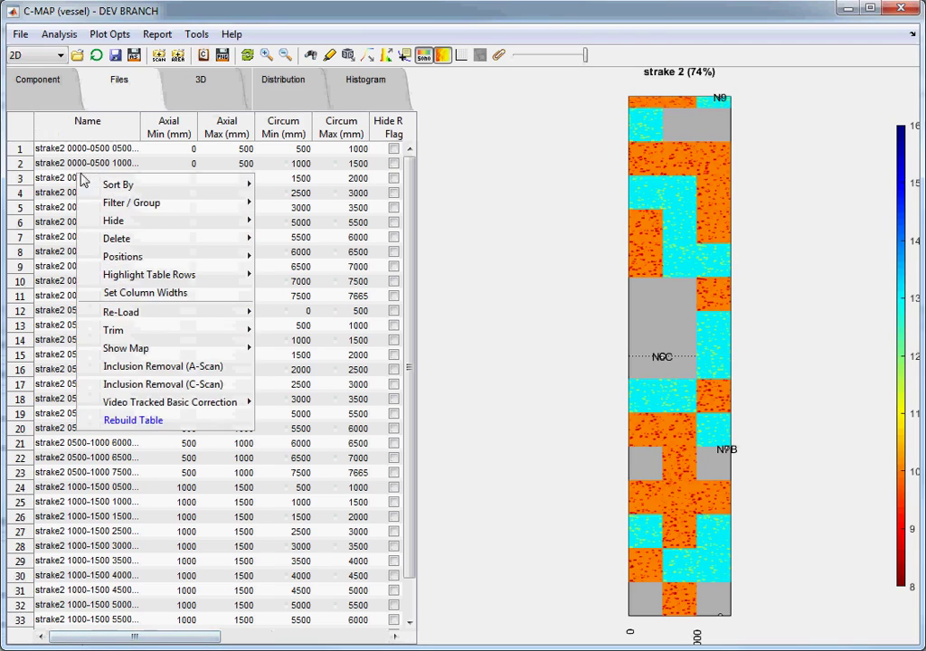
mouse_move(113, 223)
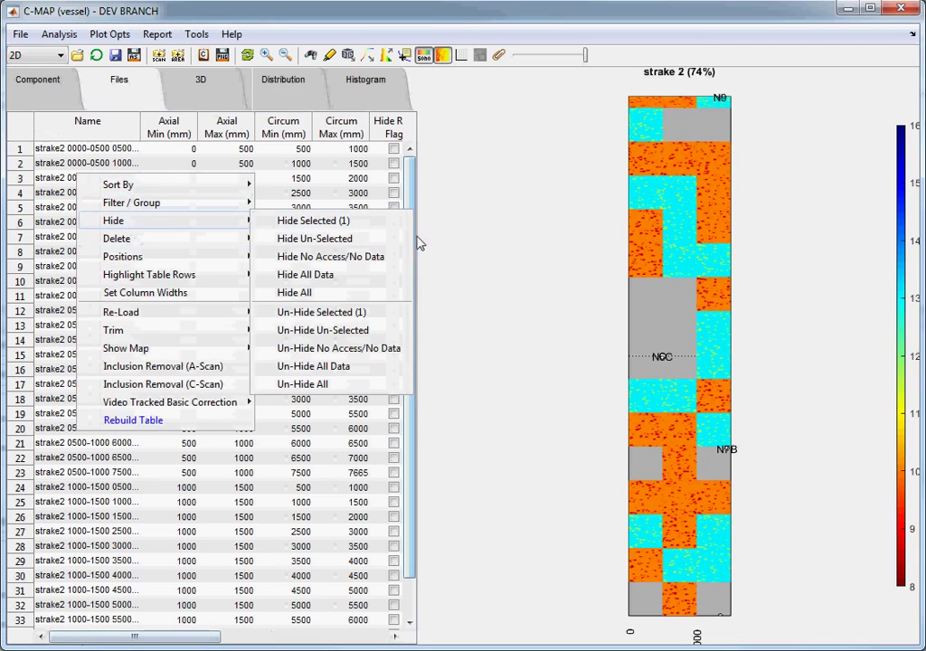
click(310, 307)
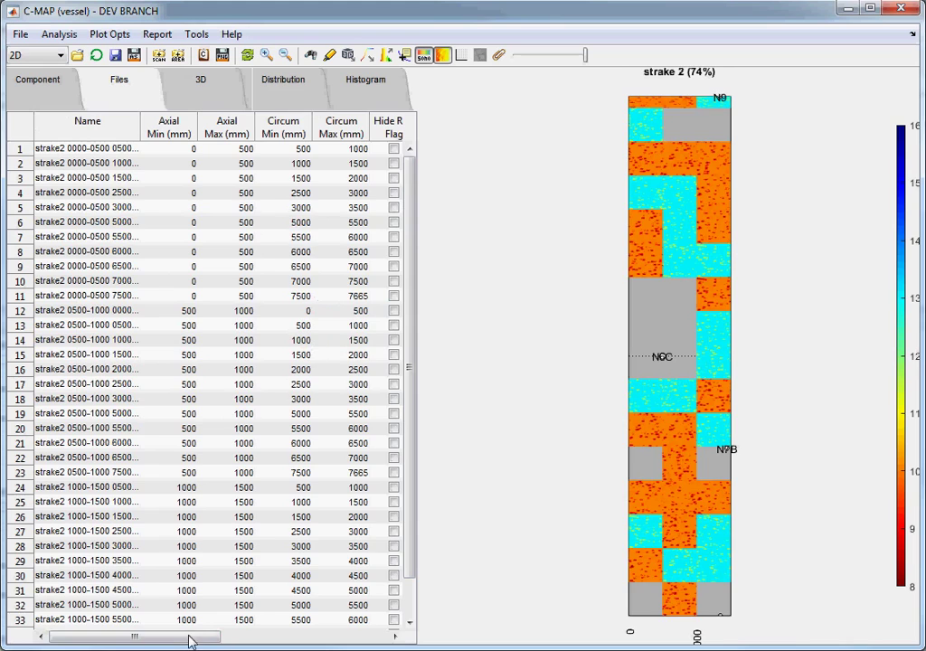
drag(190, 640, 219, 640)
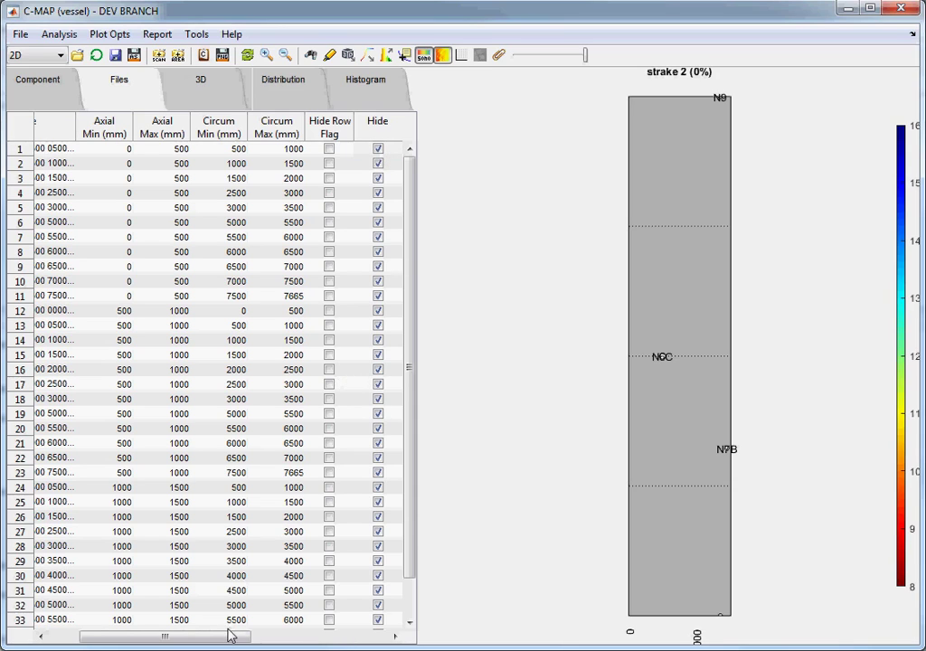
click(378, 148)
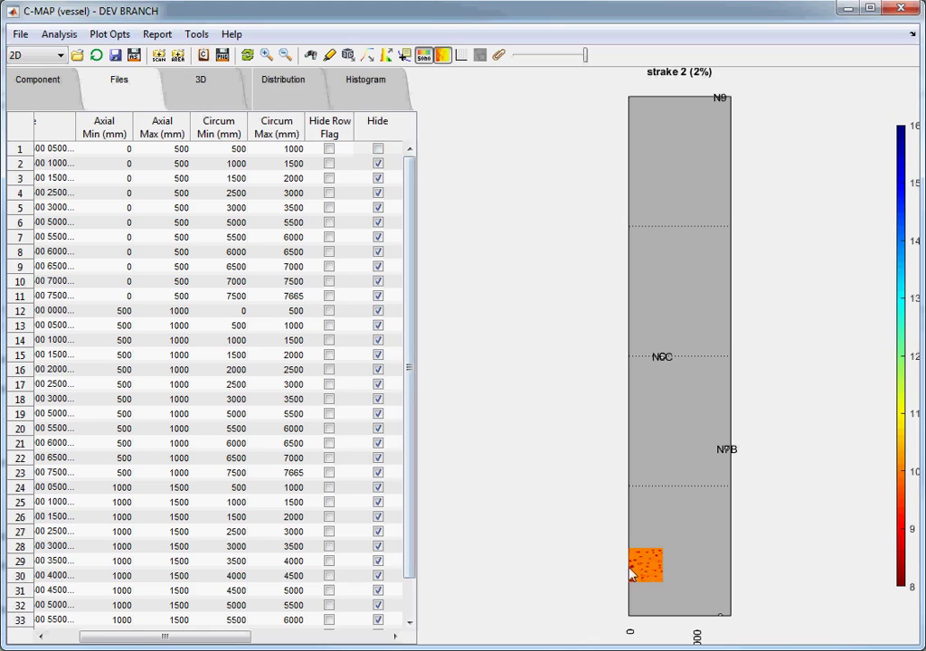
Step: Flip the first strake 2 scan axially by setting its Axial Min to 500 mm and Axial Max to 0 mm
drag(128, 640, 77, 641)
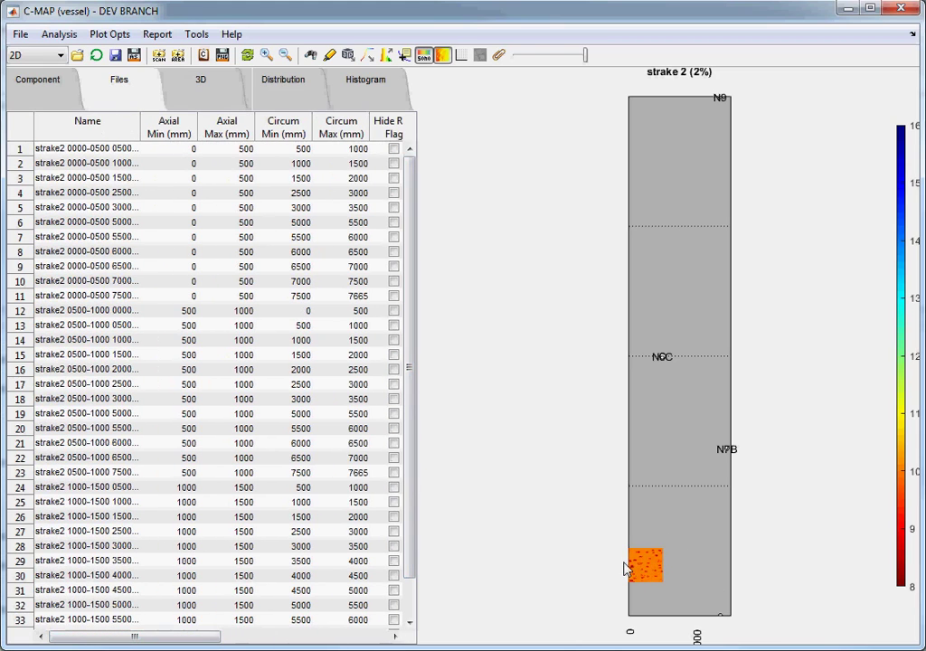
double_click(193, 148)
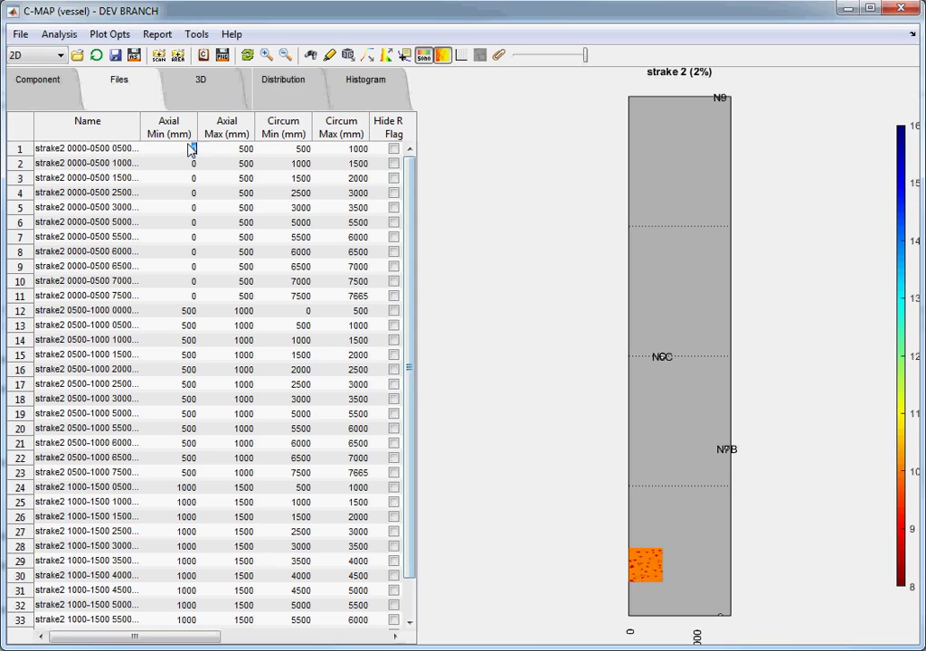
text(500)
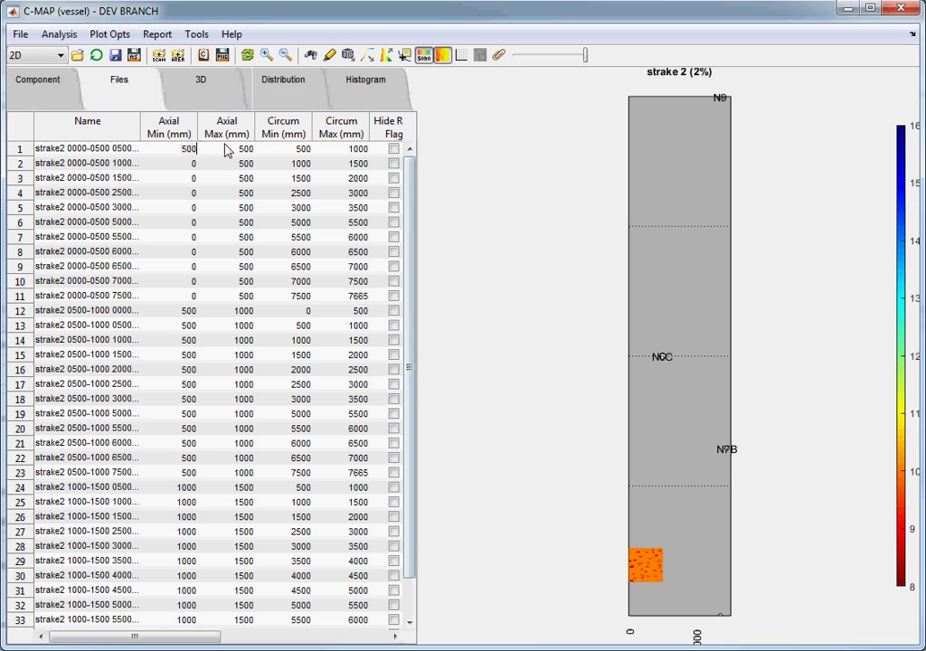
double_click(226, 151)
text(0)
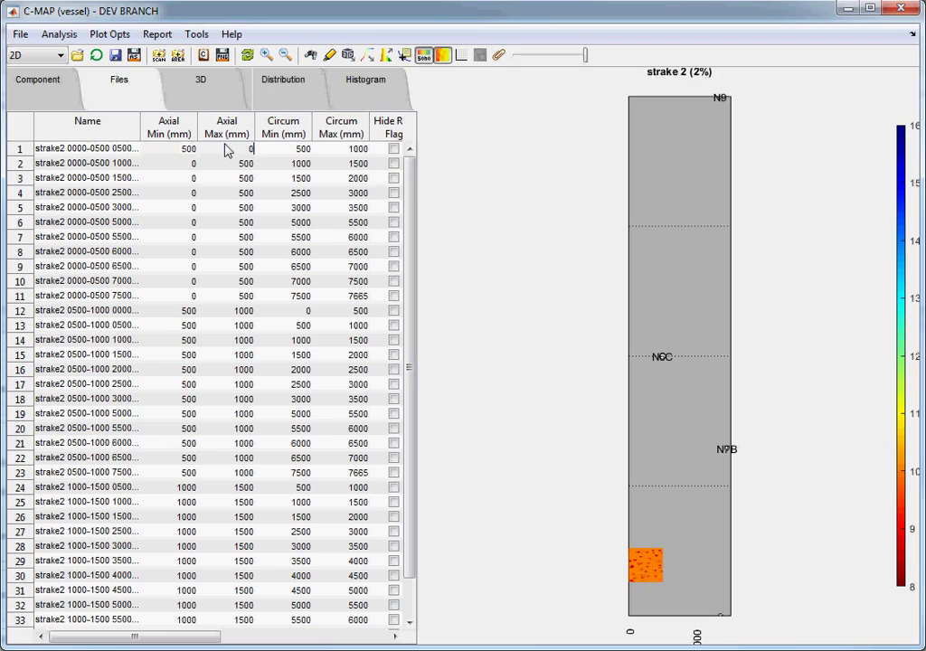
key(Escape)
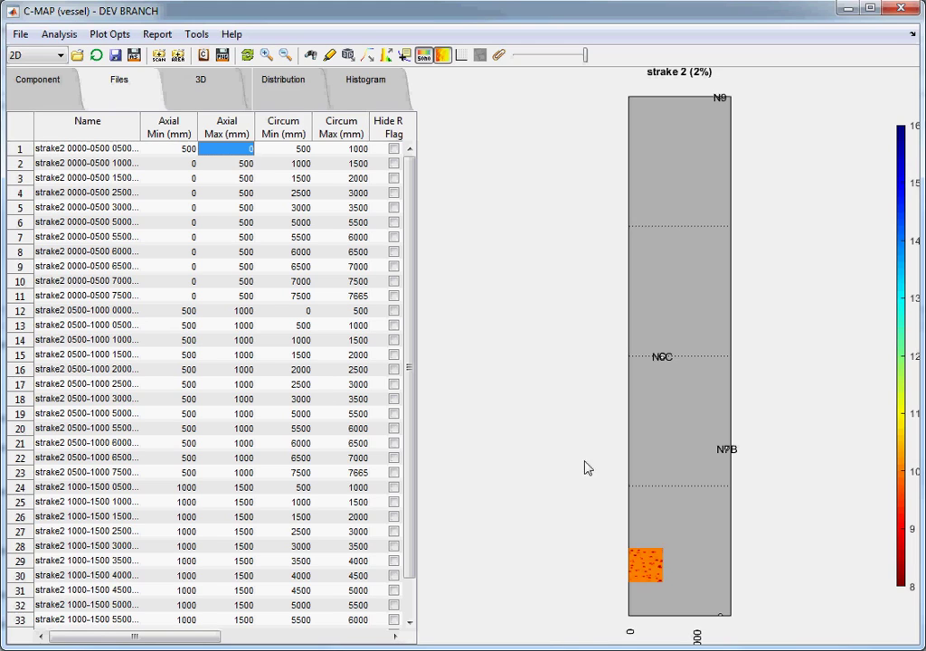
Step: Set the rotate angle of the first strake 2 scan to 90°
drag(189, 637, 330, 642)
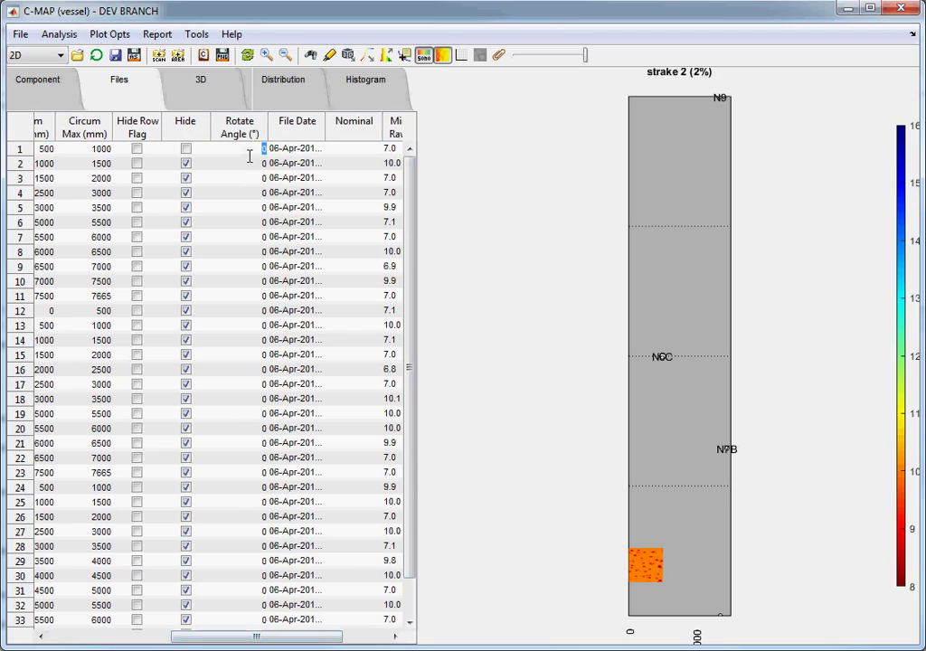
click(249, 155)
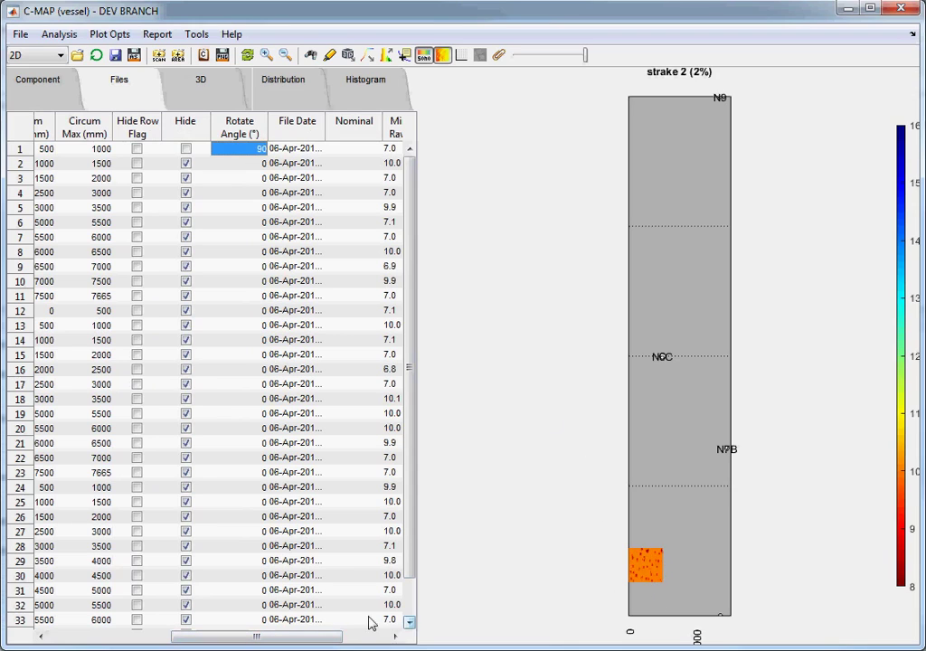
drag(283, 641, 108, 647)
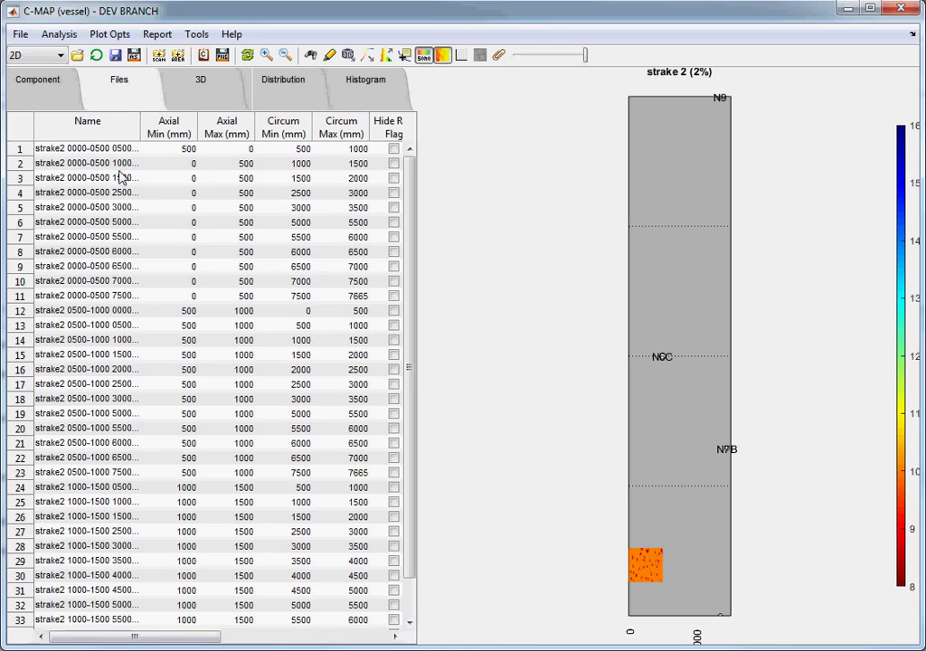
Step: Select the north component and briefly turn its grid on and off to inspect the knuckle and centre areas
click(55, 86)
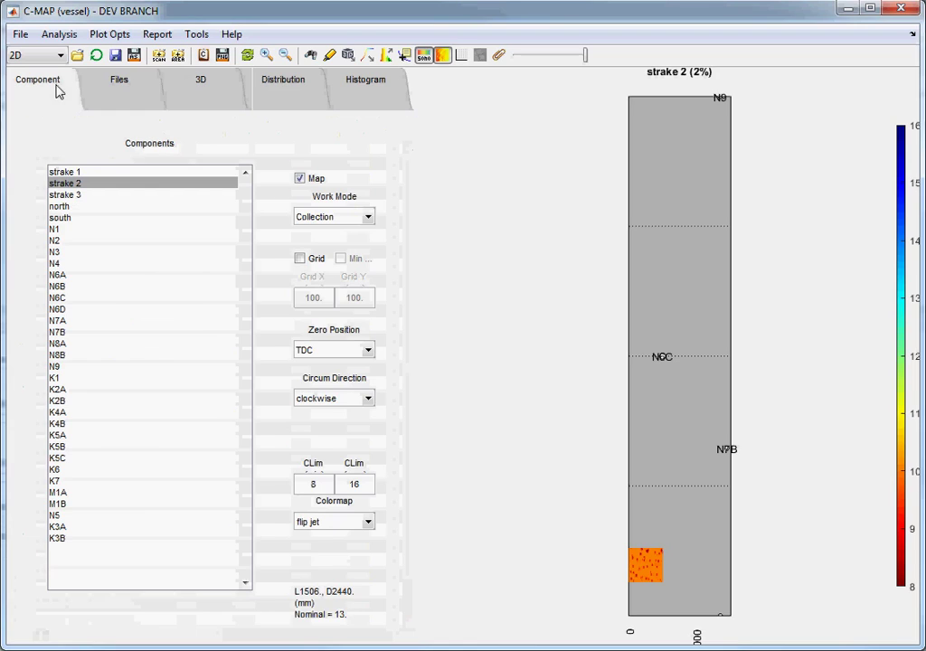
click(83, 208)
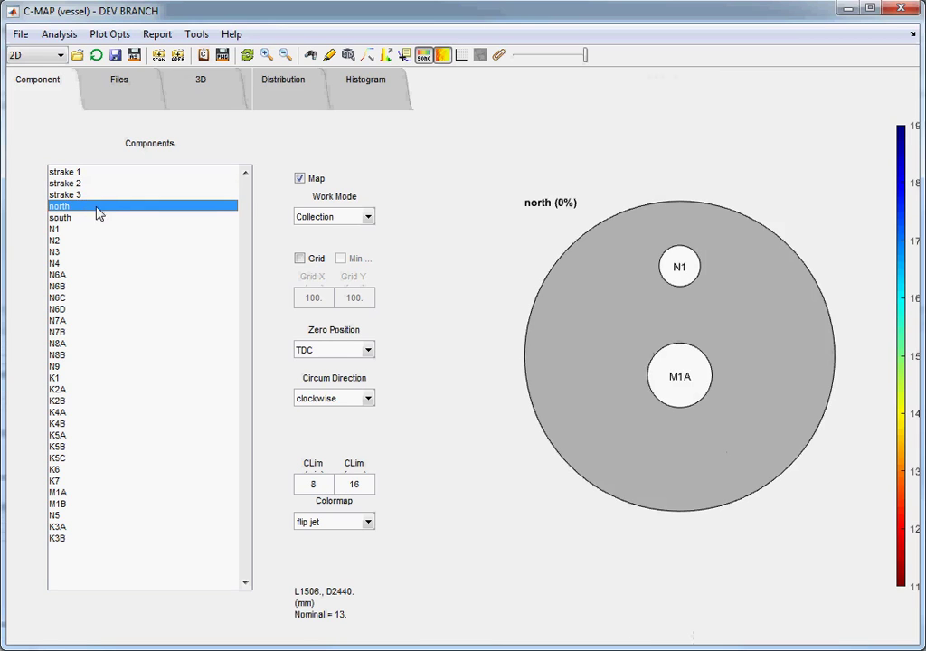
click(305, 262)
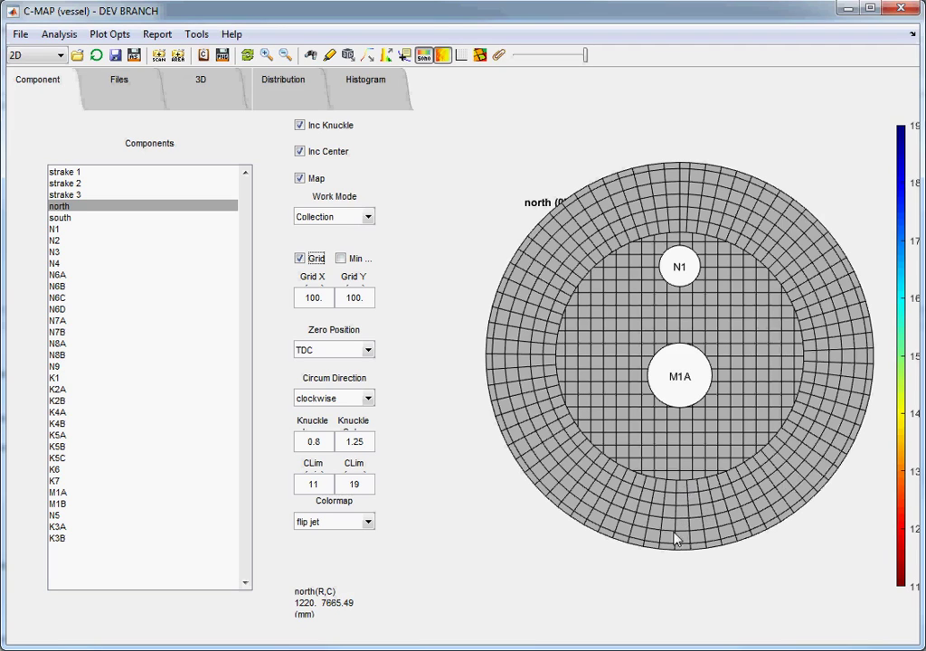
click(312, 259)
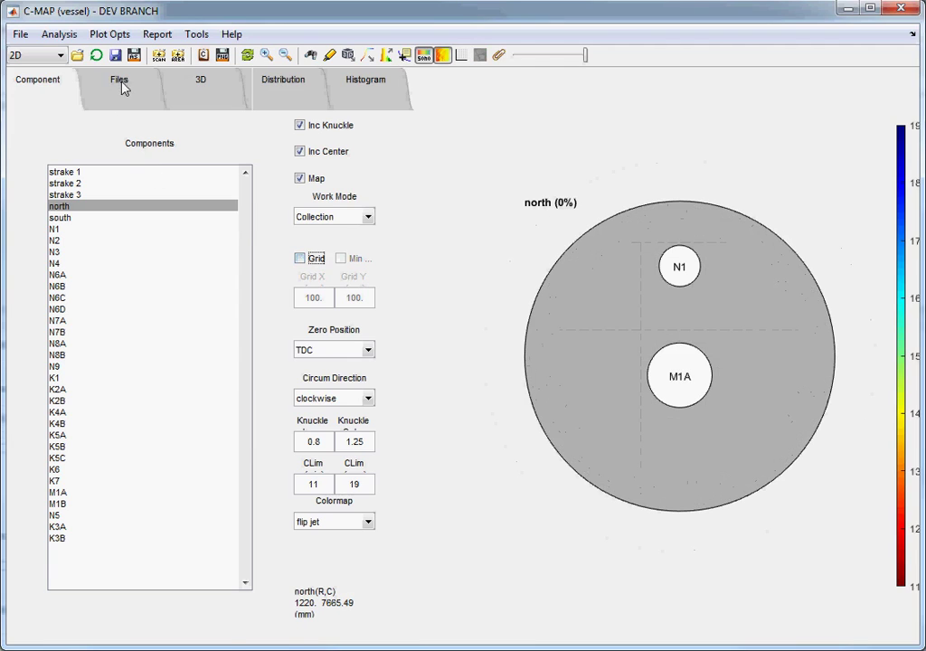
click(120, 81)
click(159, 55)
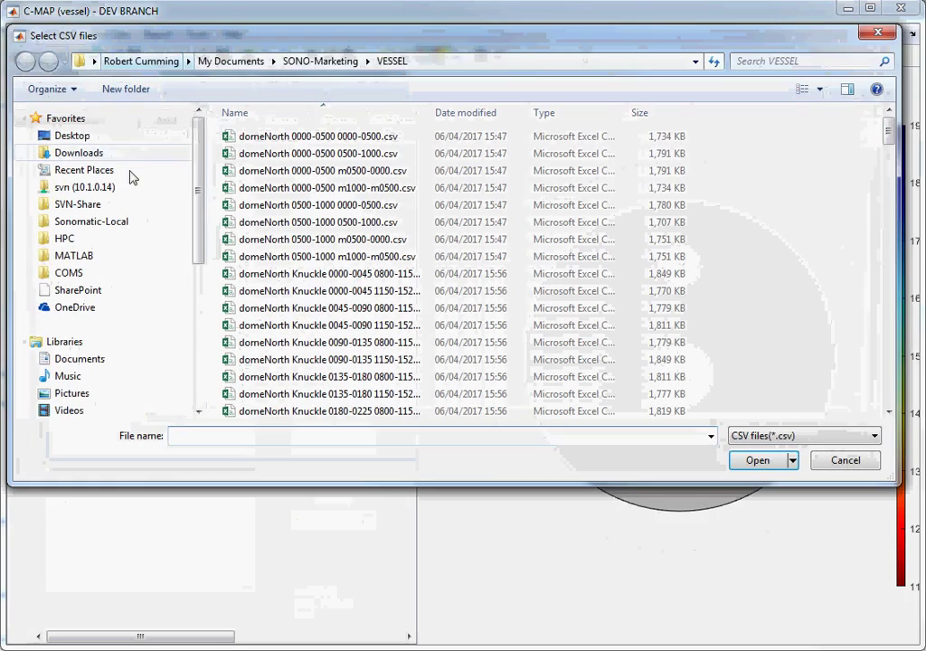
click(302, 137)
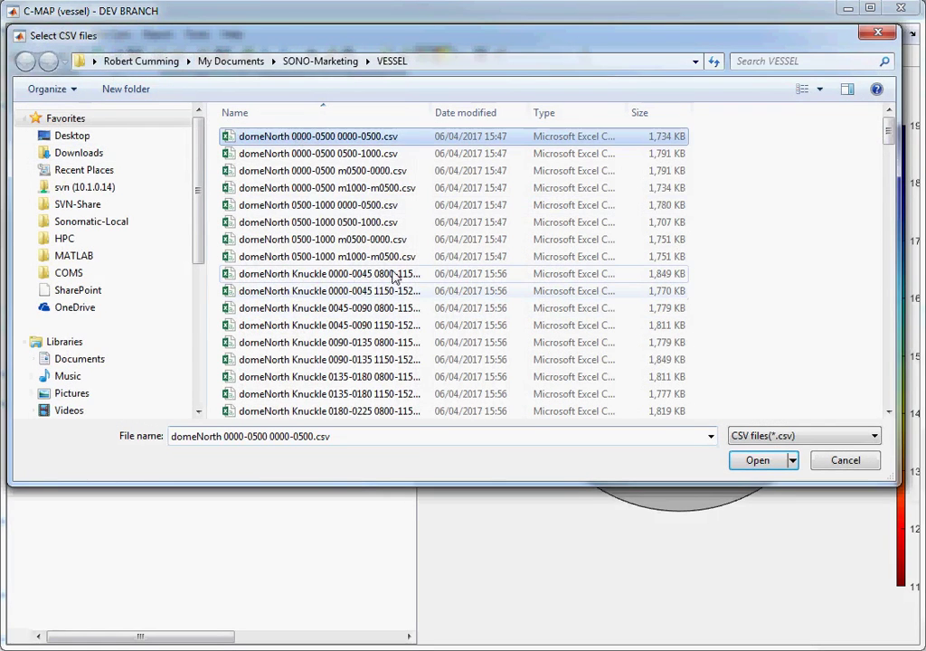
scroll(388, 274, down, 3)
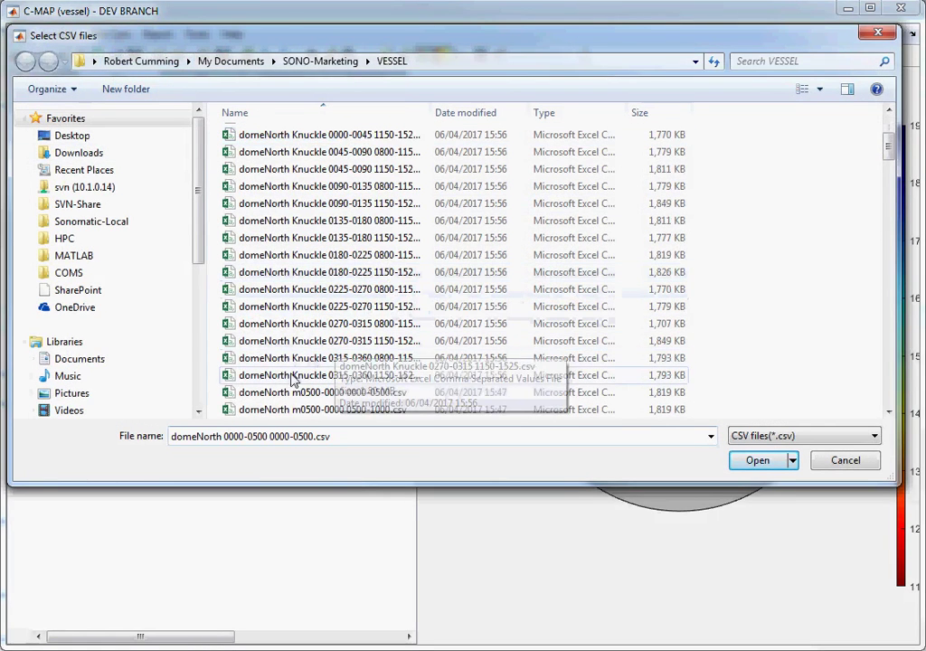
scroll(298, 366, down, 3)
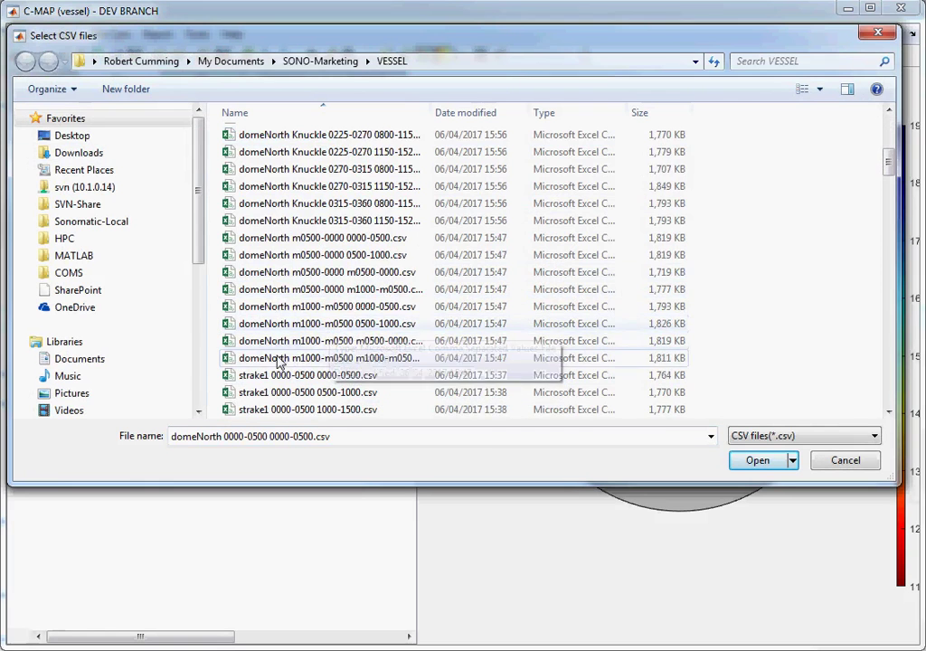
shift+click(280, 358)
scroll(304, 366, up, 8)
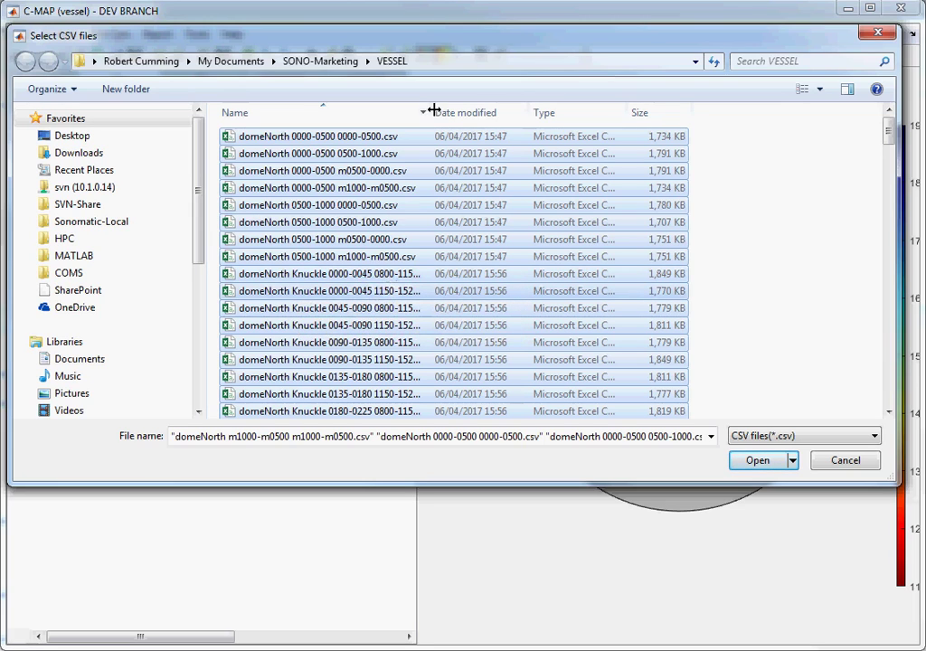
drag(431, 112, 458, 127)
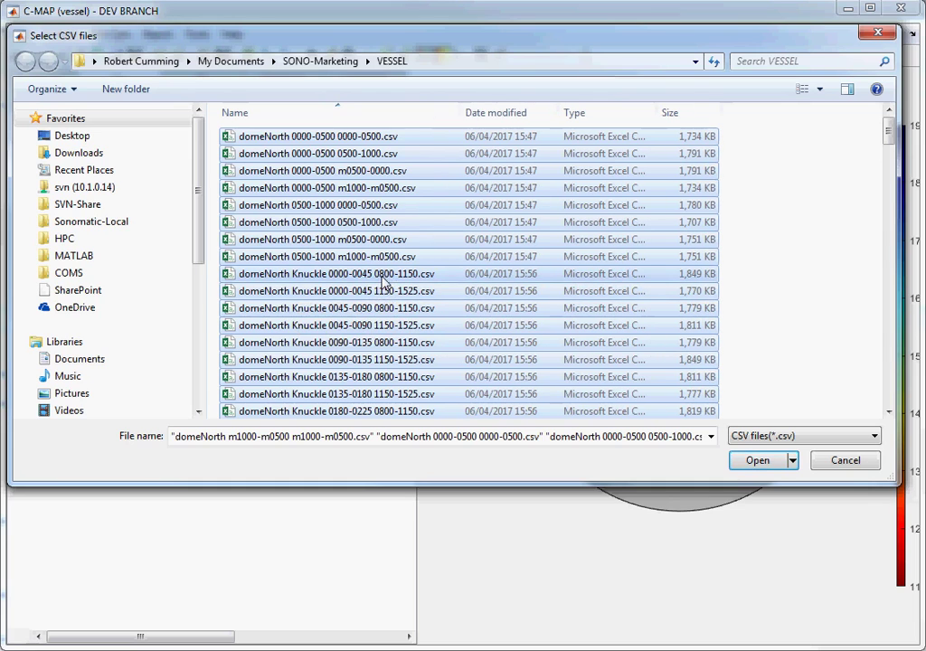
click(762, 462)
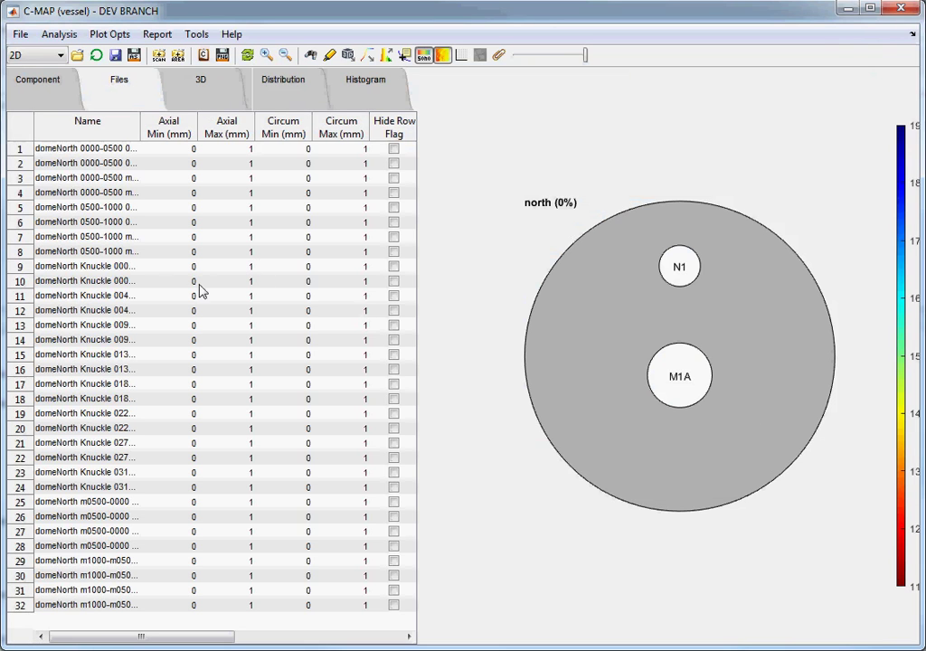
Step: Set the axial and circumferential positions of all domeNorth scans from their filenames
right_click(118, 234)
mouse_move(175, 313)
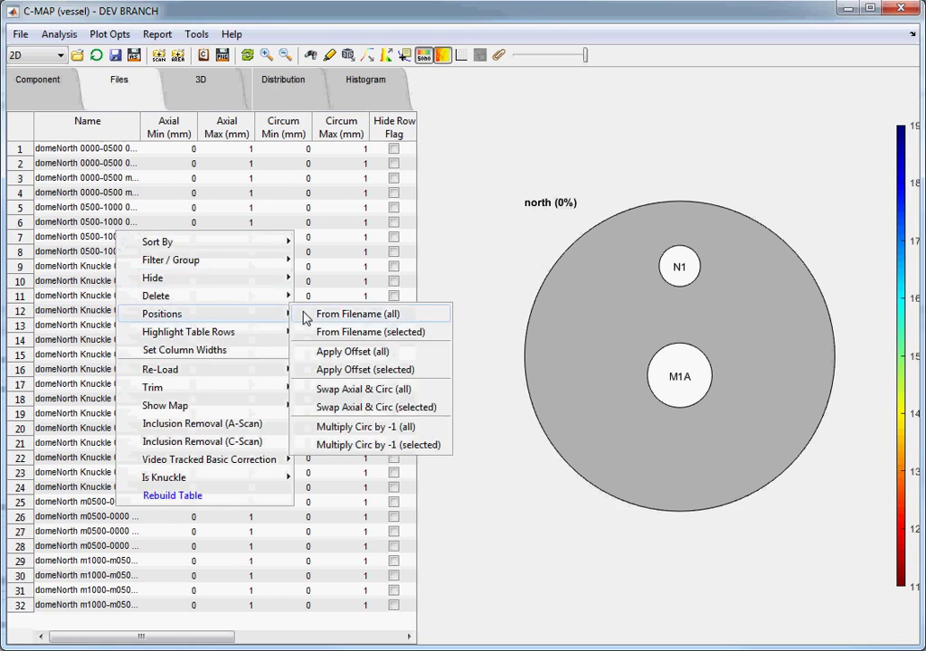
click(307, 315)
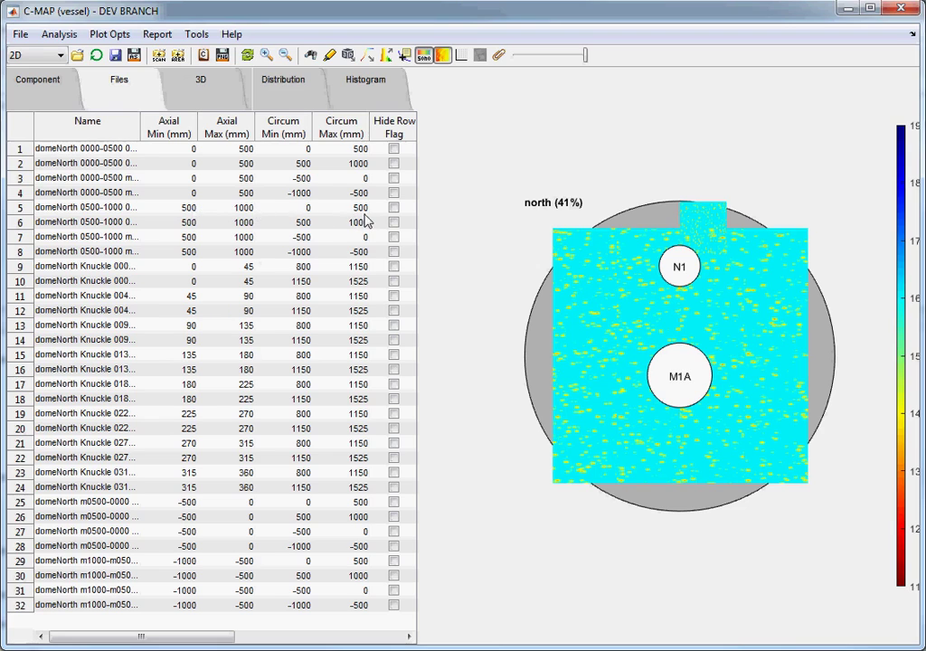
Step: Mark all the domeNorth Knuckle scans, rows 9 to 24, as knuckle scans
click(90, 266)
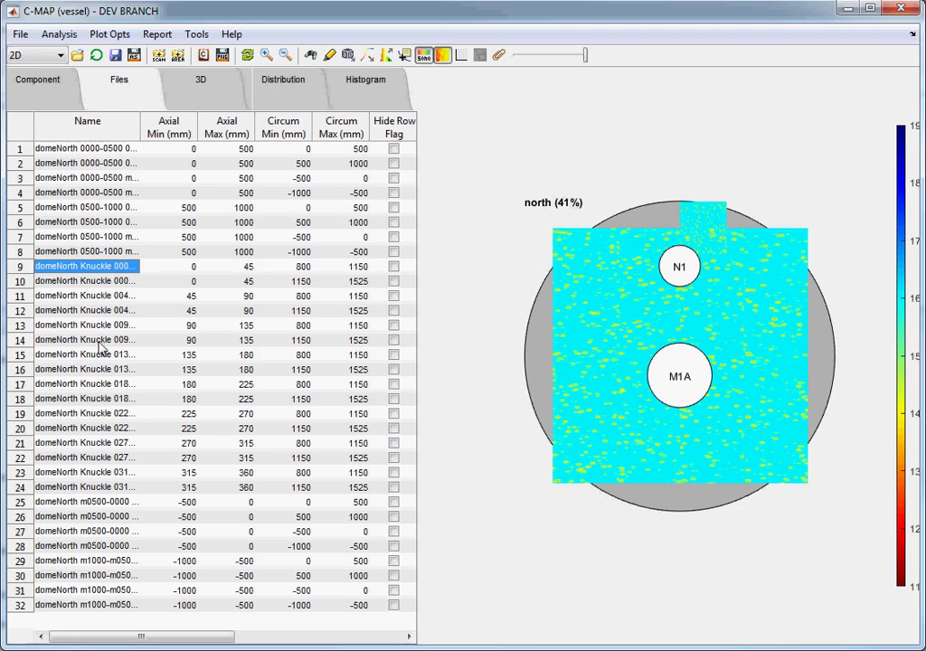
shift+click(105, 488)
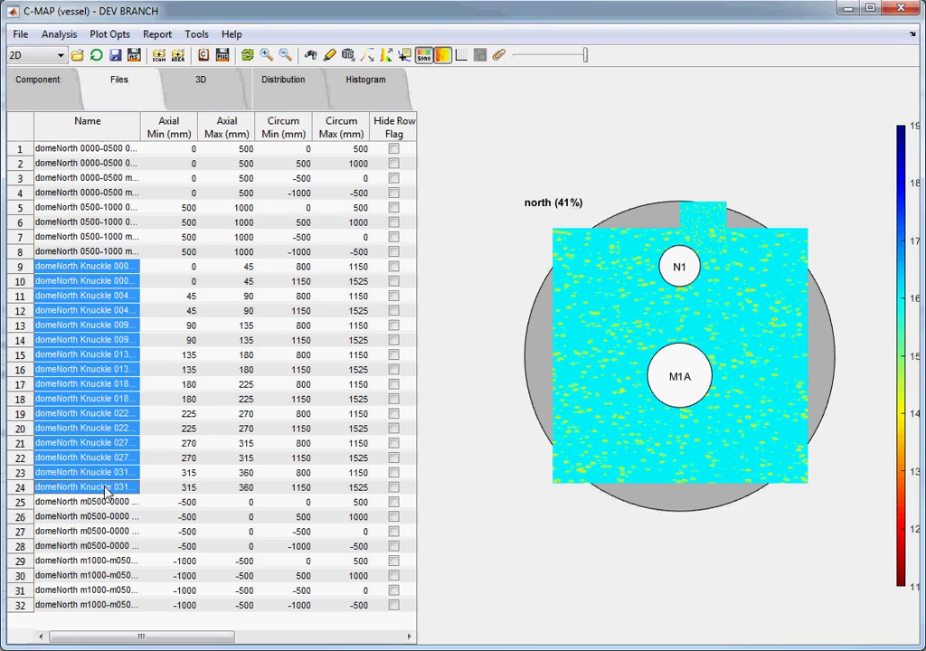
right_click(95, 356)
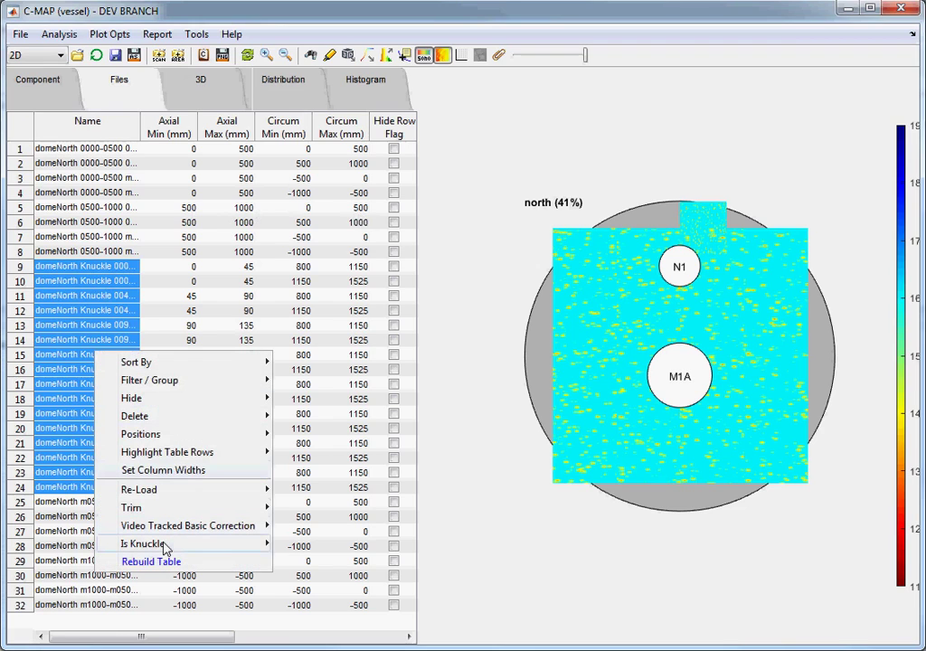
mouse_move(166, 549)
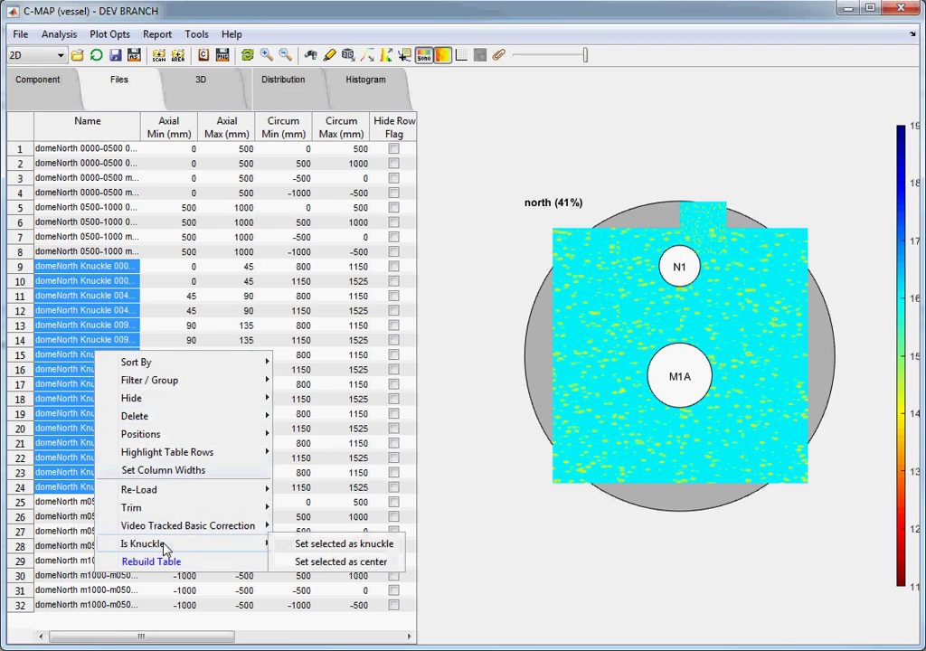
click(330, 544)
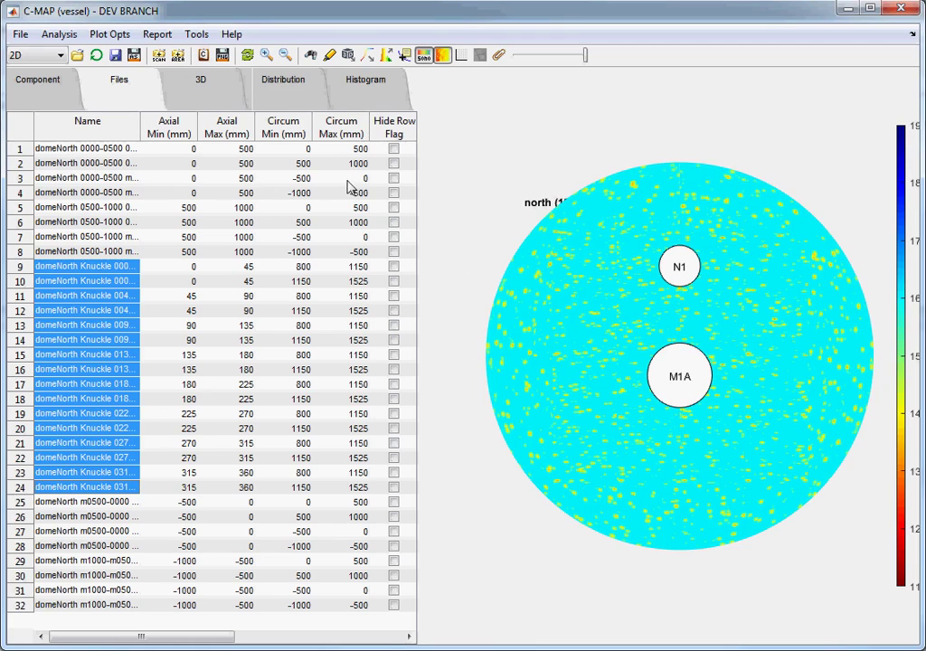
Step: Generate the 3D figure of the whole vessel with its scan colour maps and rotate it to inspect the north dome and strakes
click(349, 56)
click(494, 161)
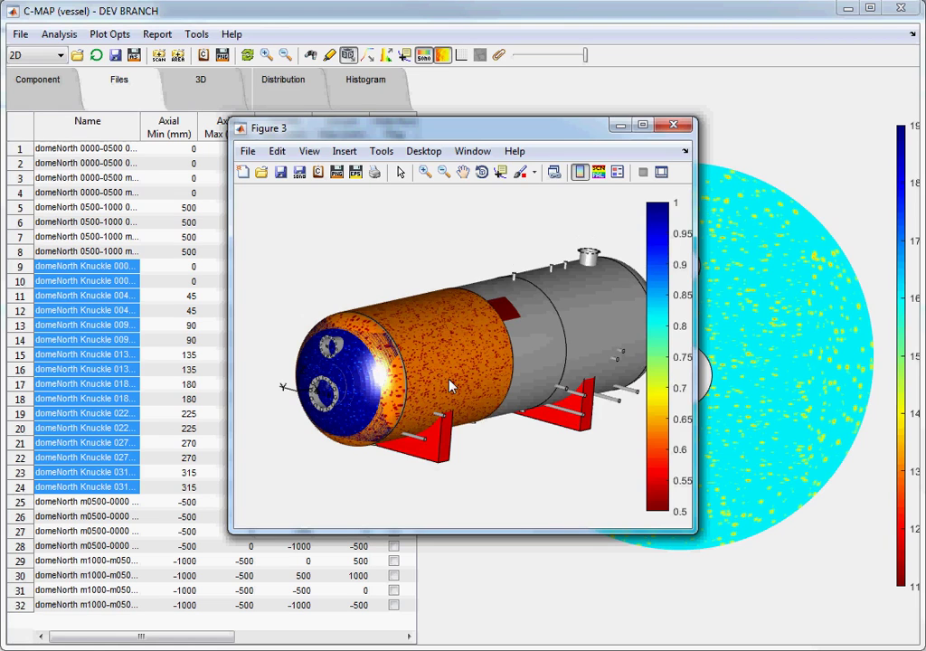
drag(449, 386, 437, 388)
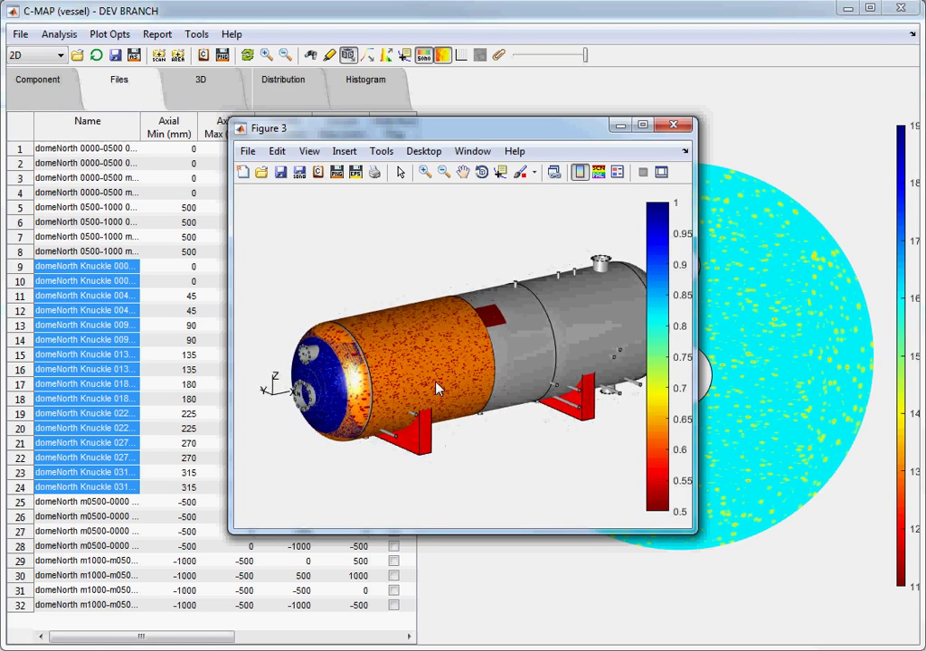